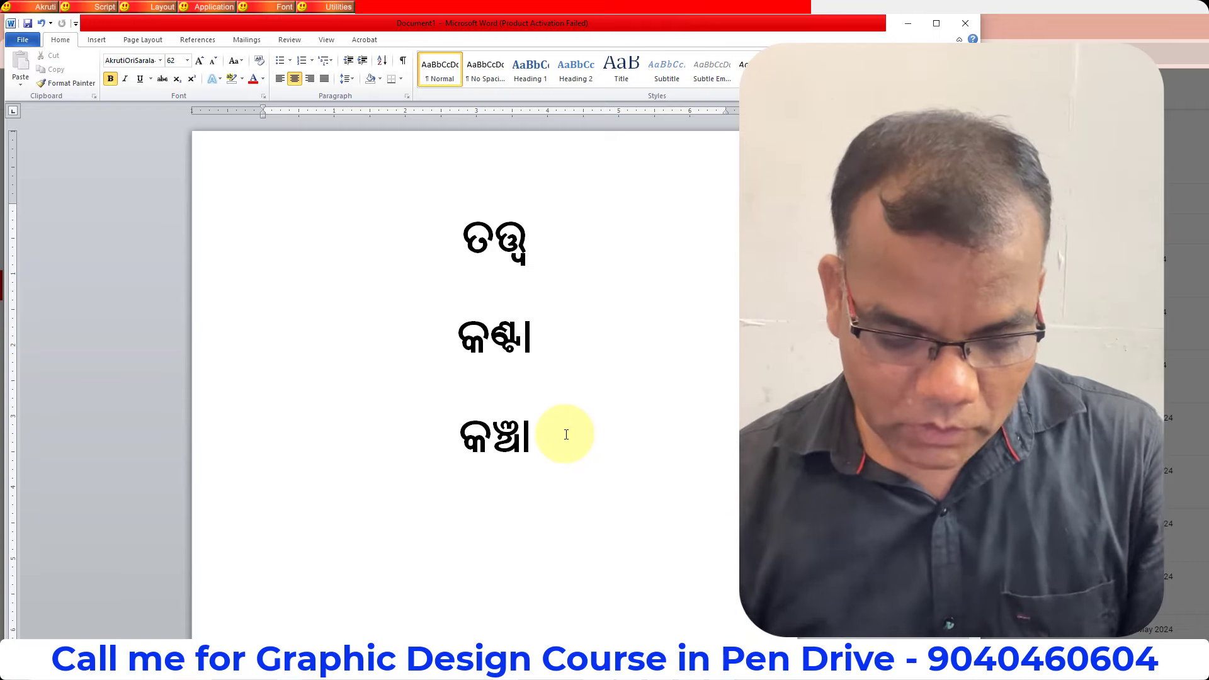
Step: Check Control Panel's installed programs for Microsoft Office Professional Plus 2010, then close the list
{"action": "key", "text": "super+d"}
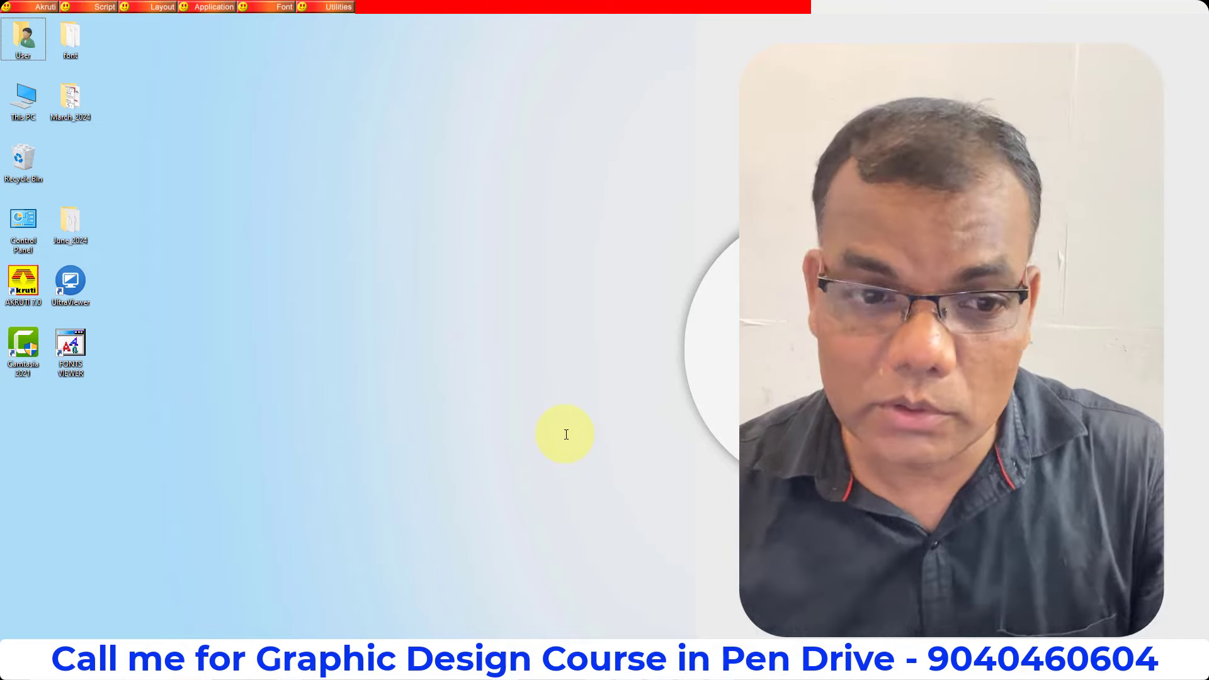
{"action": "double_click", "coordinate": [19, 223]}
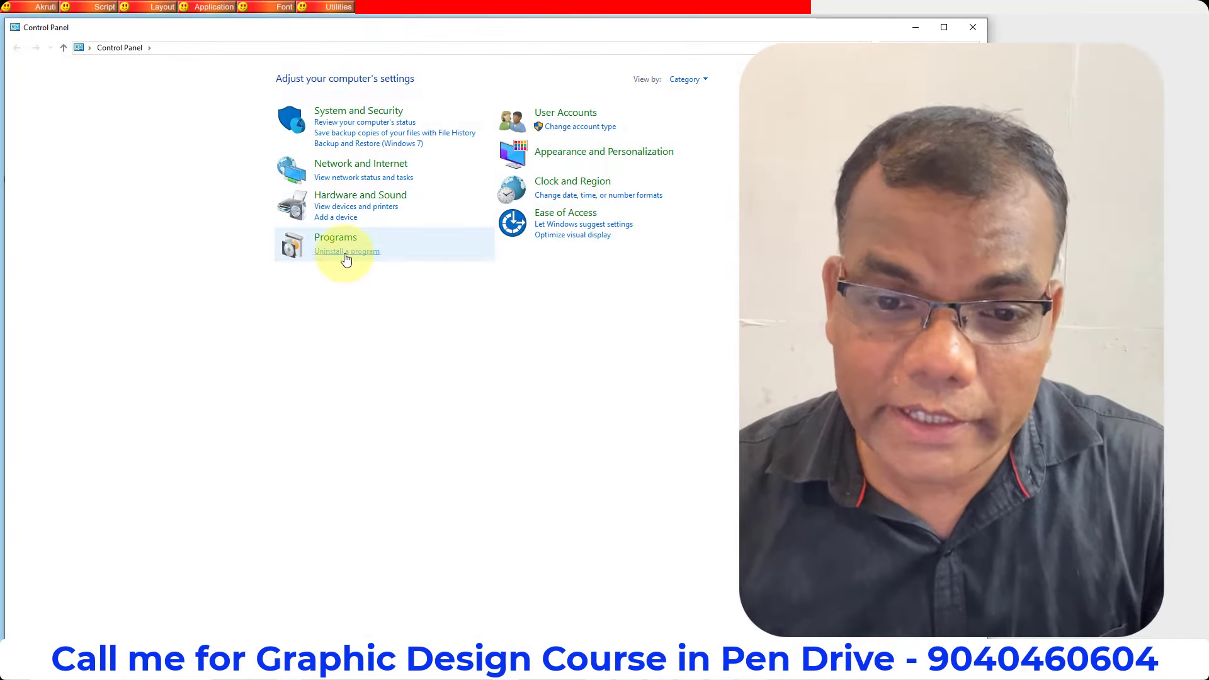
{"action": "left_click", "coordinate": [346, 252]}
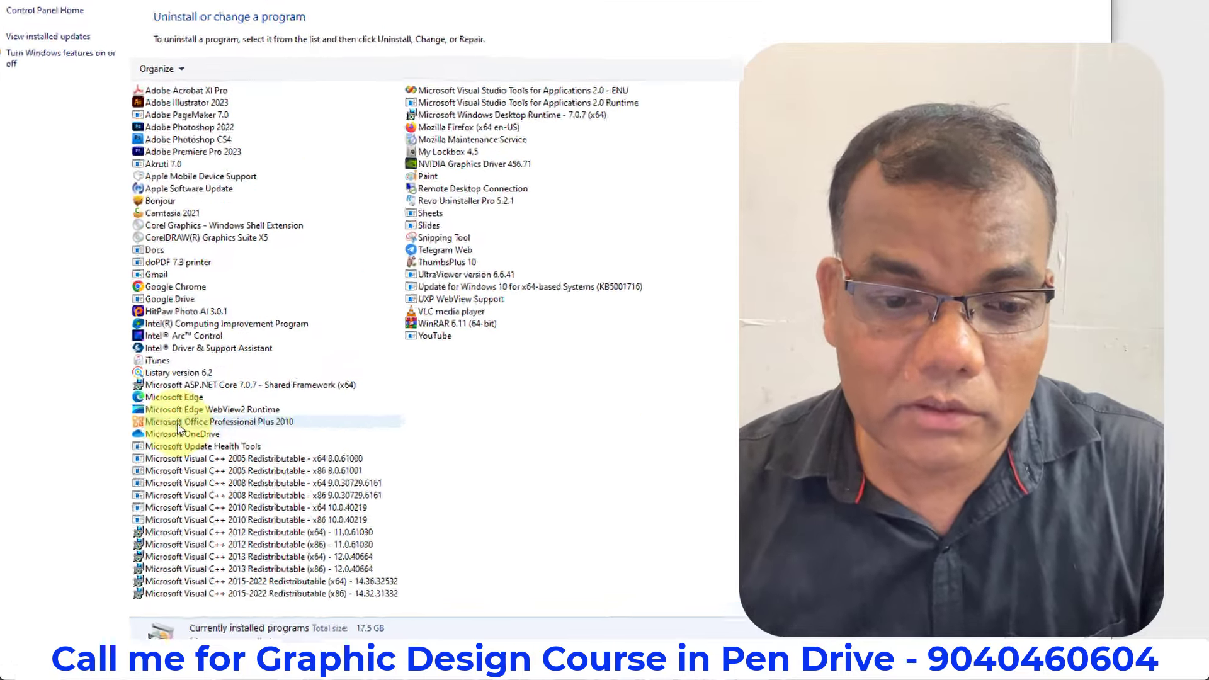
{"action": "left_click", "coordinate": [223, 431]}
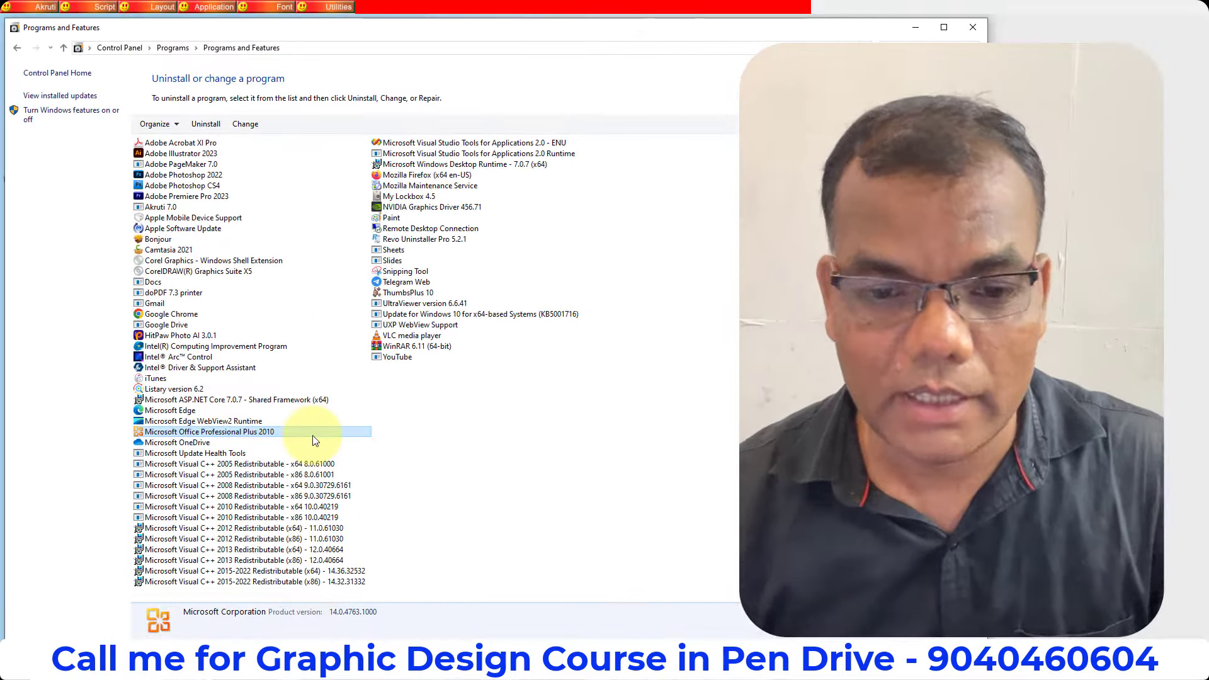
{"action": "key", "text": "alt+F4"}
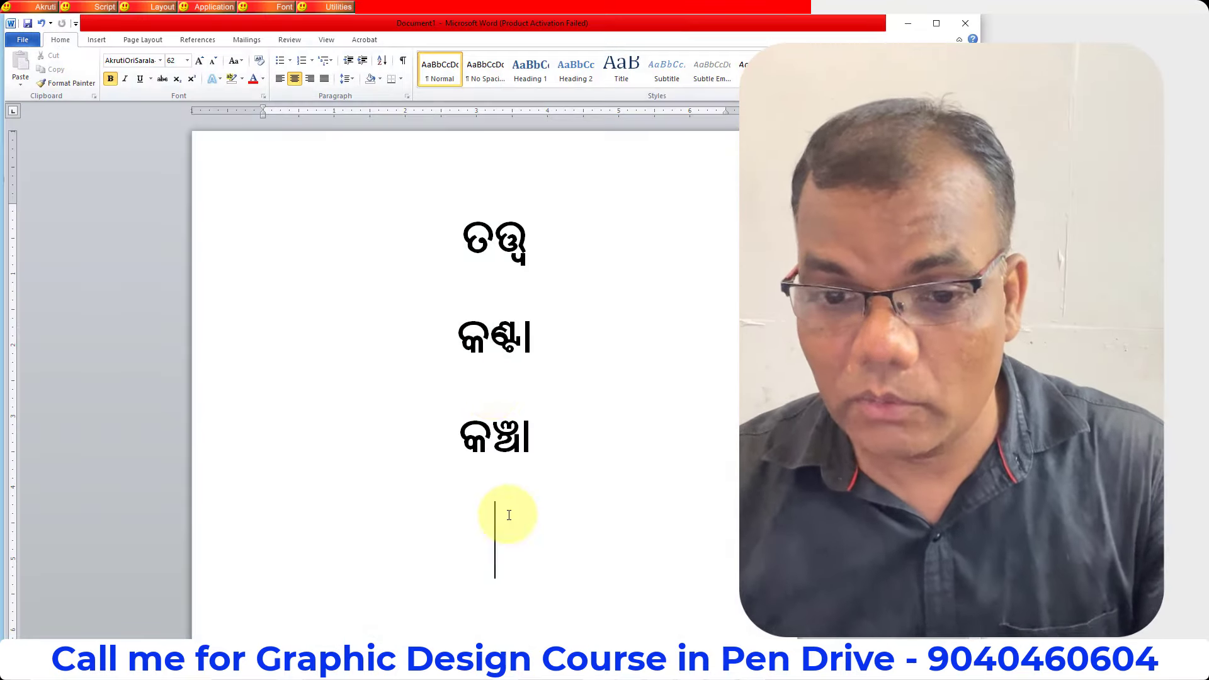
Step: Start a new document with the text 'ipGeG', centred and enlarged to size 39
{"action": "left_click", "coordinate": [493, 392]}
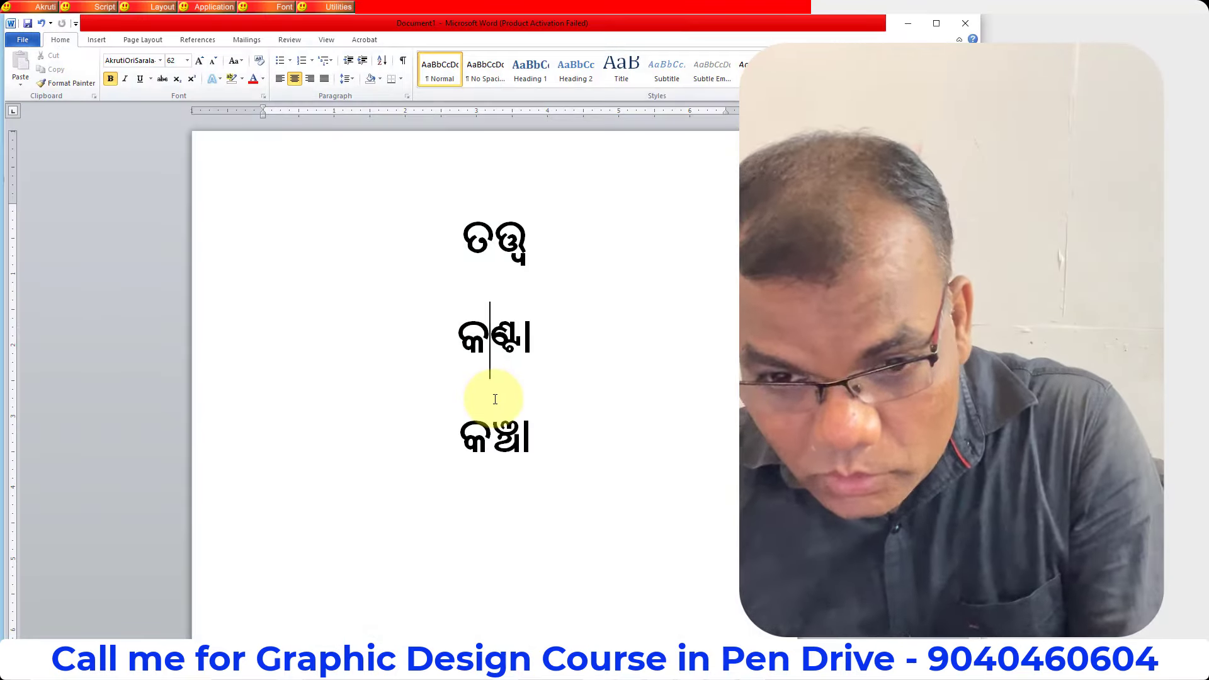
{"action": "key", "text": "ctrl+n"}
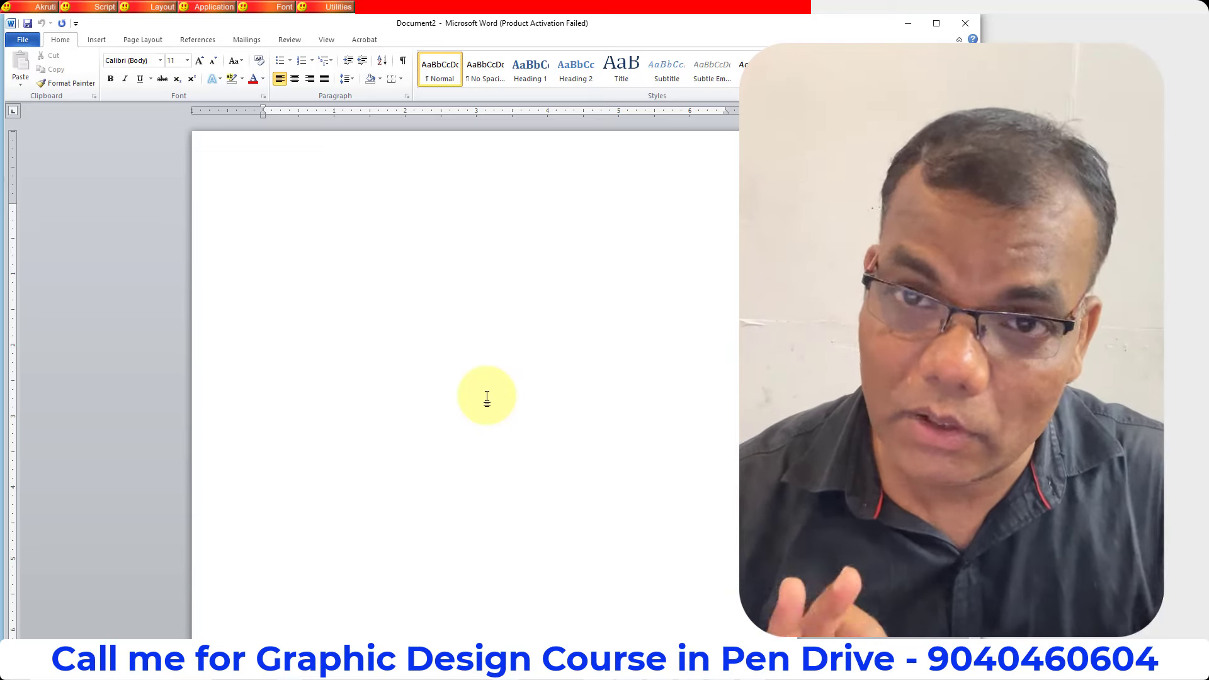
{"action": "type", "text": "i"}
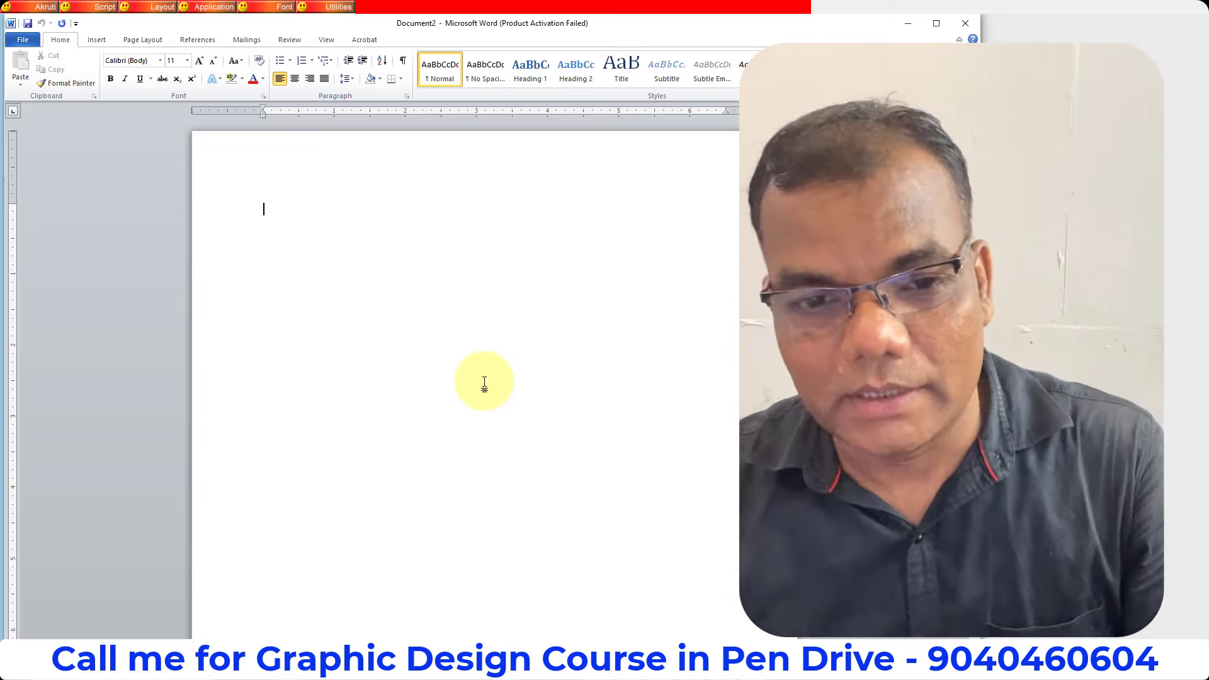
{"action": "type", "text": "pGeG"}
{"action": "key", "text": "ctrl+a"}
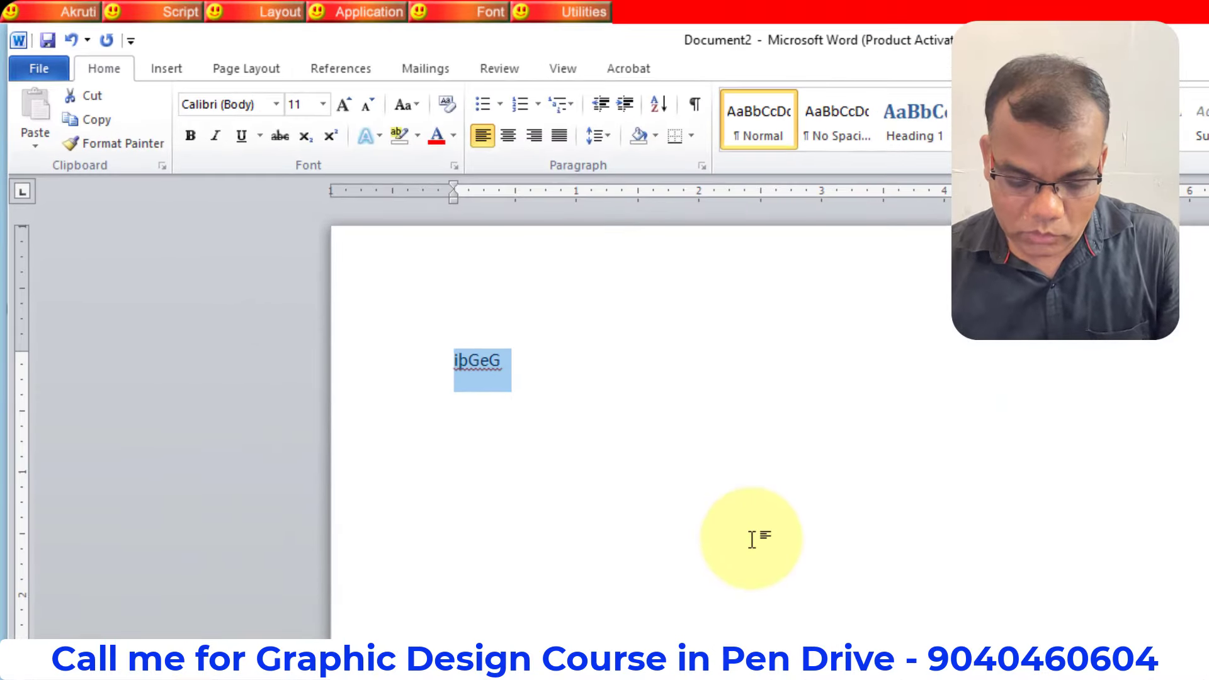
{"action": "key", "text": "ctrl+e"}
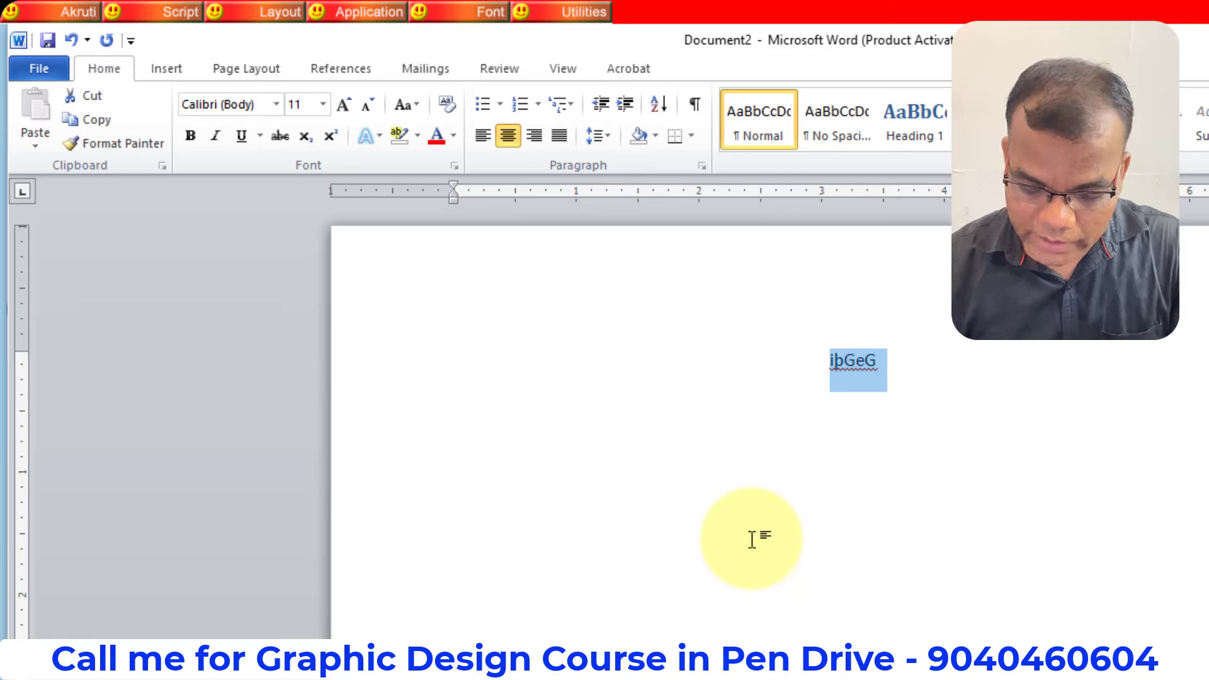
{"action": "key", "text": "ctrl+bracketright"}
{"action": "key", "text": "ctrl+bracketright"}
{"action": "key", "text": "ctrl+bracketright"}
{"action": "key", "text": "ctrl+bracketright"}
{"action": "key", "text": "ctrl+bracketright"}
{"action": "key", "text": "ctrl+bracketright"}
{"action": "key", "text": "ctrl+bracketright"}
{"action": "key", "text": "ctrl+bracketright"}
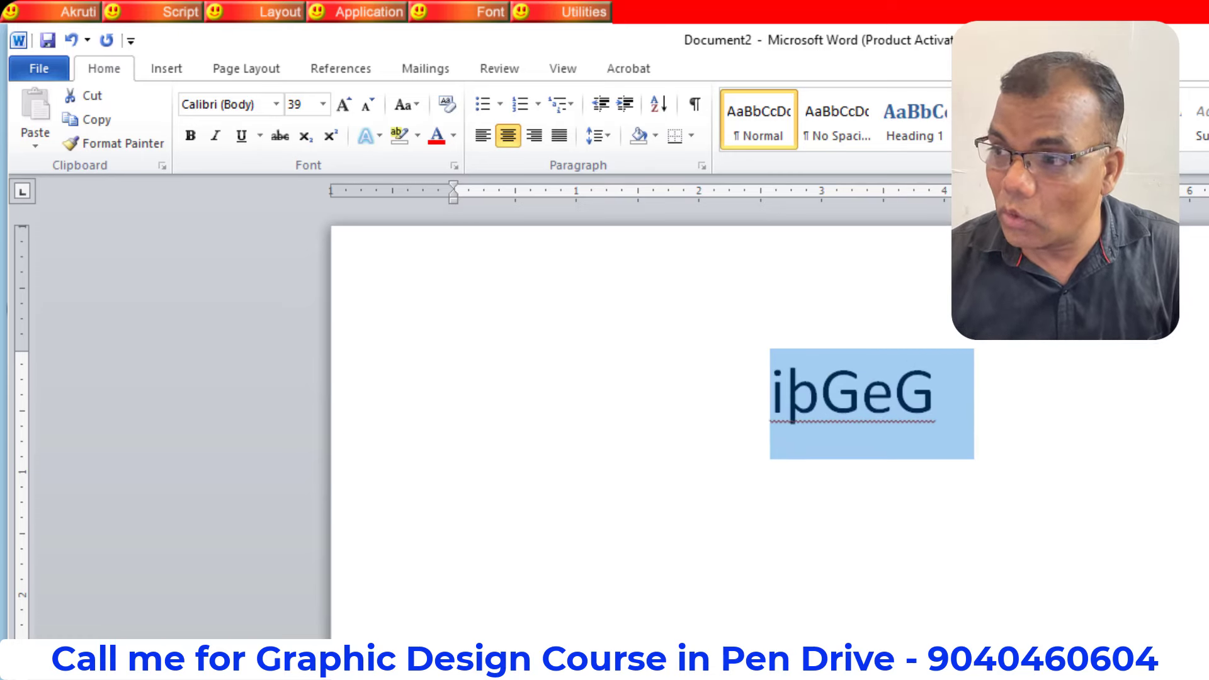
Step: Reselect the ipGeG text on its line
{"action": "left_click", "coordinate": [745, 501]}
{"action": "triple_click", "coordinate": [873, 408]}
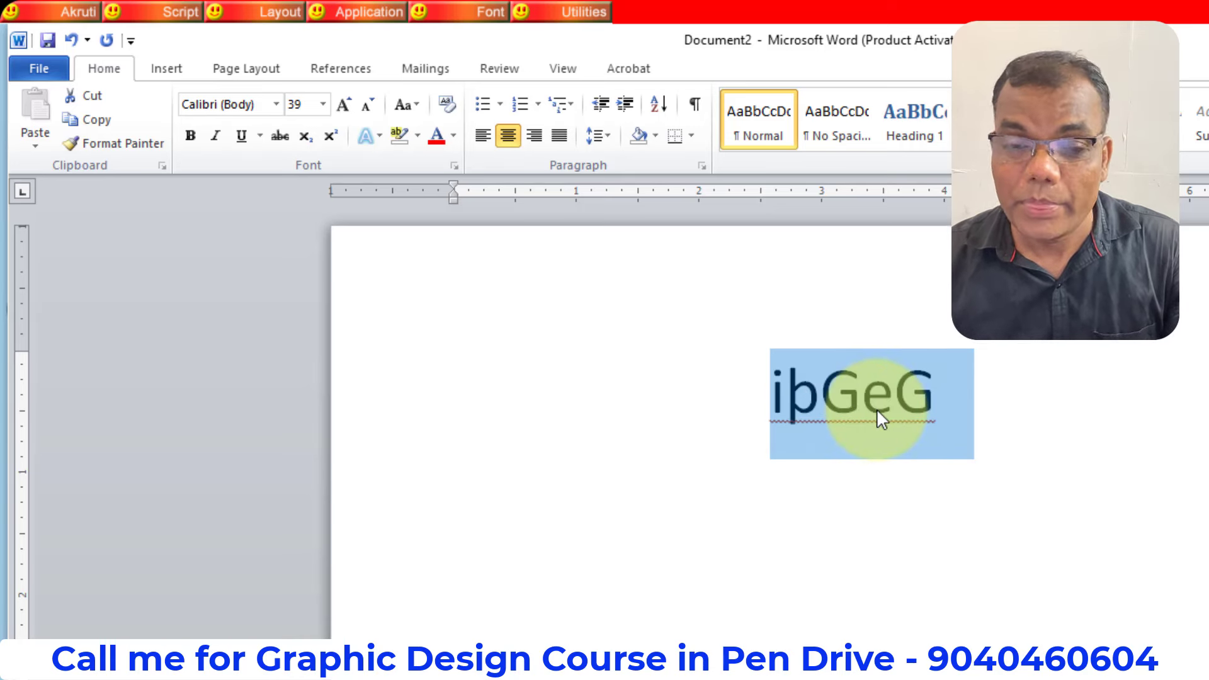
{"action": "left_click", "coordinate": [822, 406]}
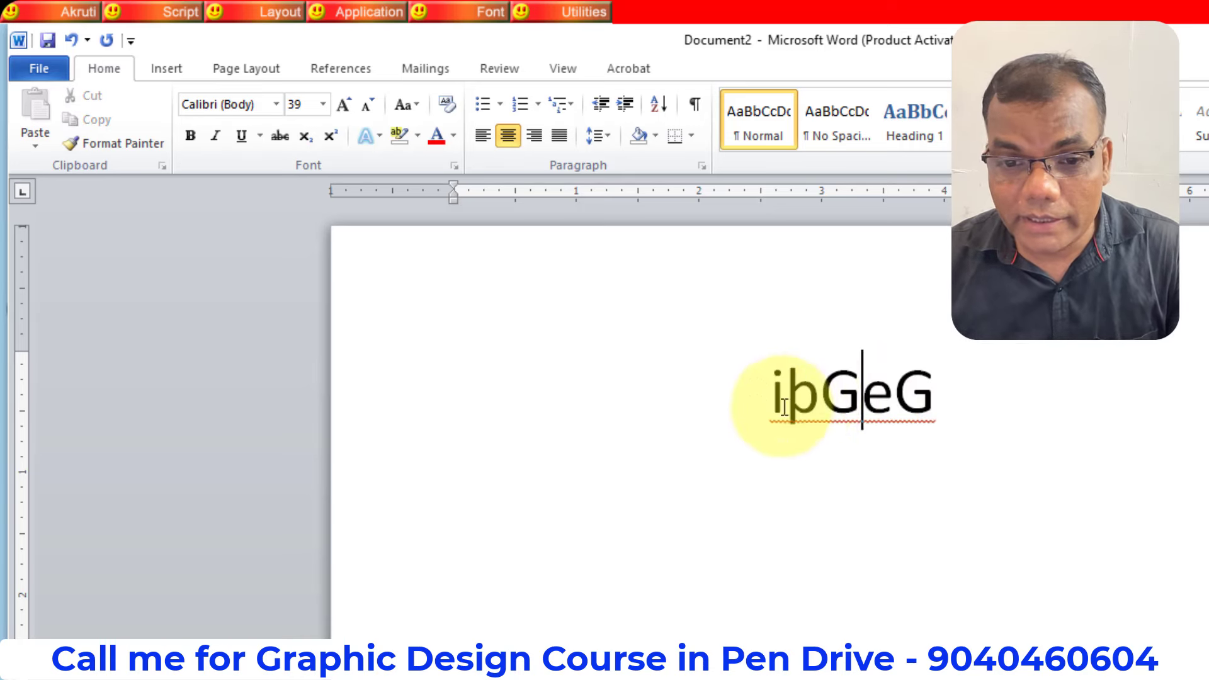
{"action": "left_click_drag", "start_coordinate": [777, 404], "coordinate": [1023, 388]}
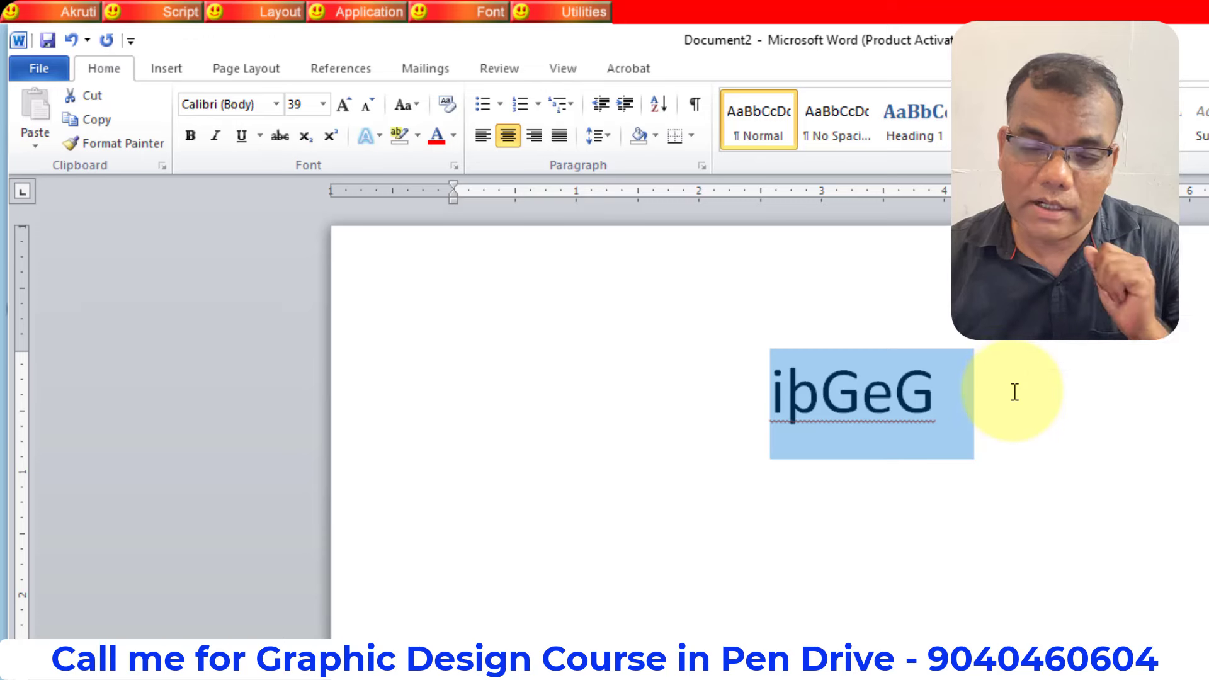
Step: Apply the AkrutiOriSarala font so the text shows as Odia, enlarged to size 49
{"action": "left_click", "coordinate": [267, 106]}
{"action": "type", "text": "Akru"}
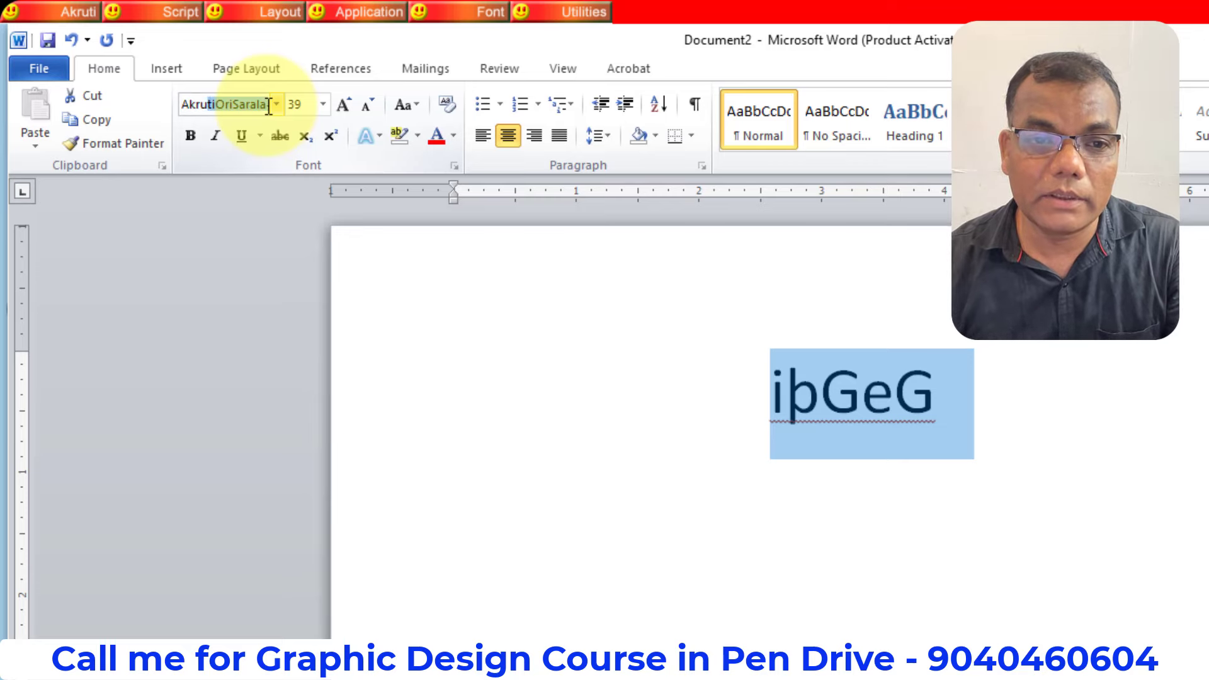
{"action": "type", "text": "ti"}
{"action": "type", "text": "OriSarala"}
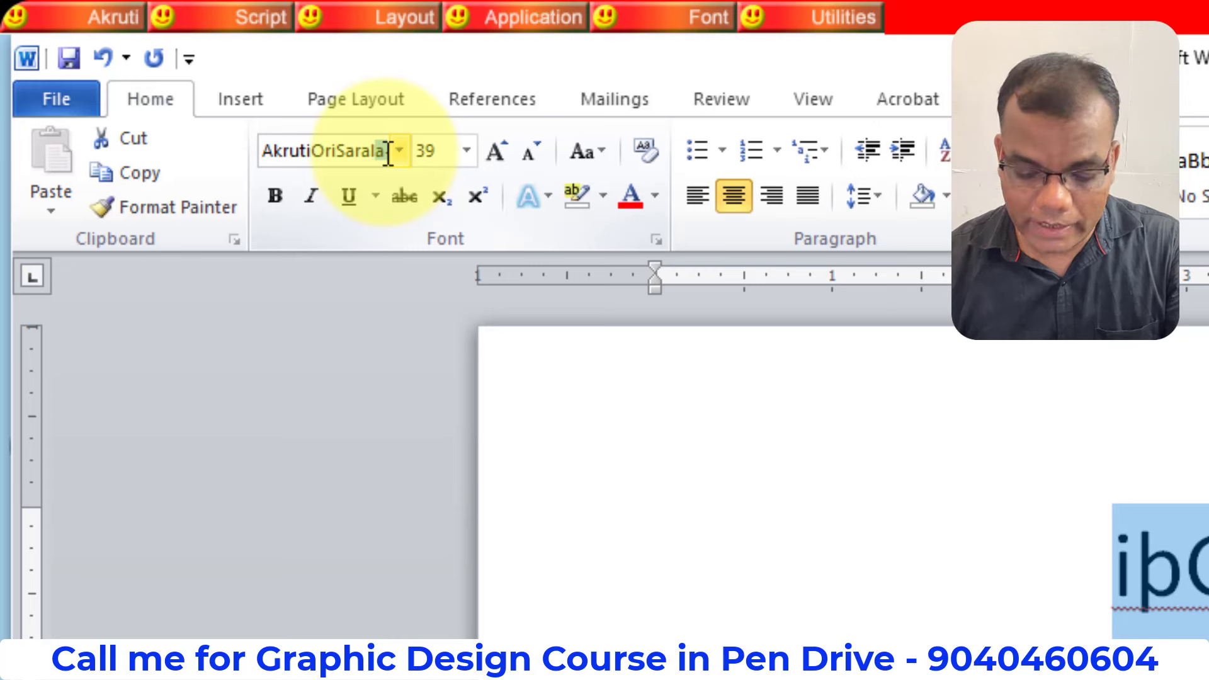
{"action": "type", "text": "-"}
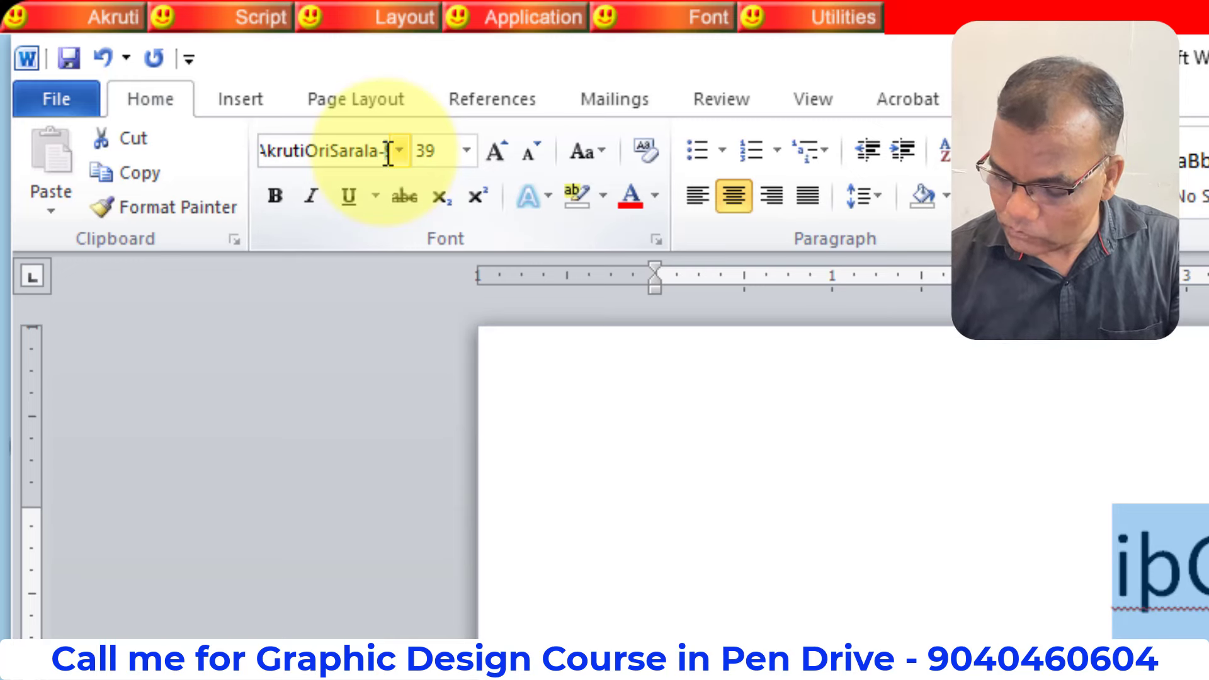
{"action": "type", "text": "99"}
{"action": "key", "text": "Return"}
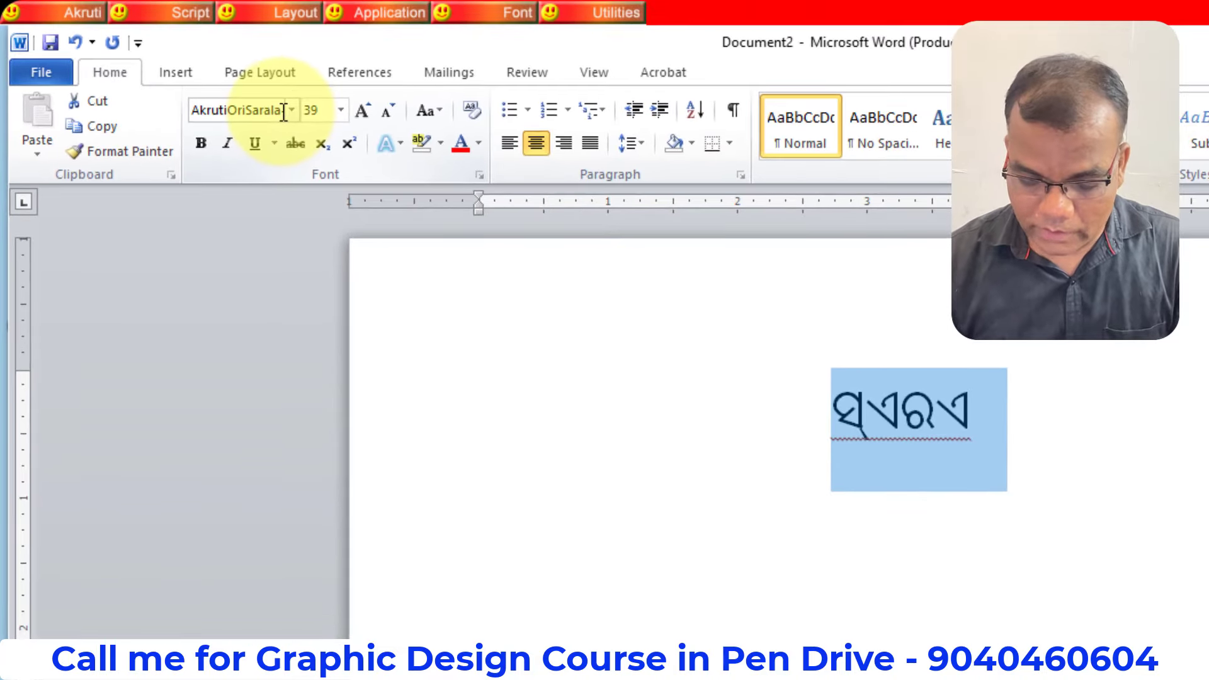
{"action": "key", "text": "ctrl+bracketright"}
{"action": "key", "text": "ctrl+bracketright"}
{"action": "key", "text": "ctrl+bracketright"}
{"action": "key", "text": "ctrl+bracketright"}
{"action": "key", "text": "ctrl+bracketright"}
{"action": "key", "text": "ctrl+bracketright"}
{"action": "key", "text": "ctrl+bracketright"}
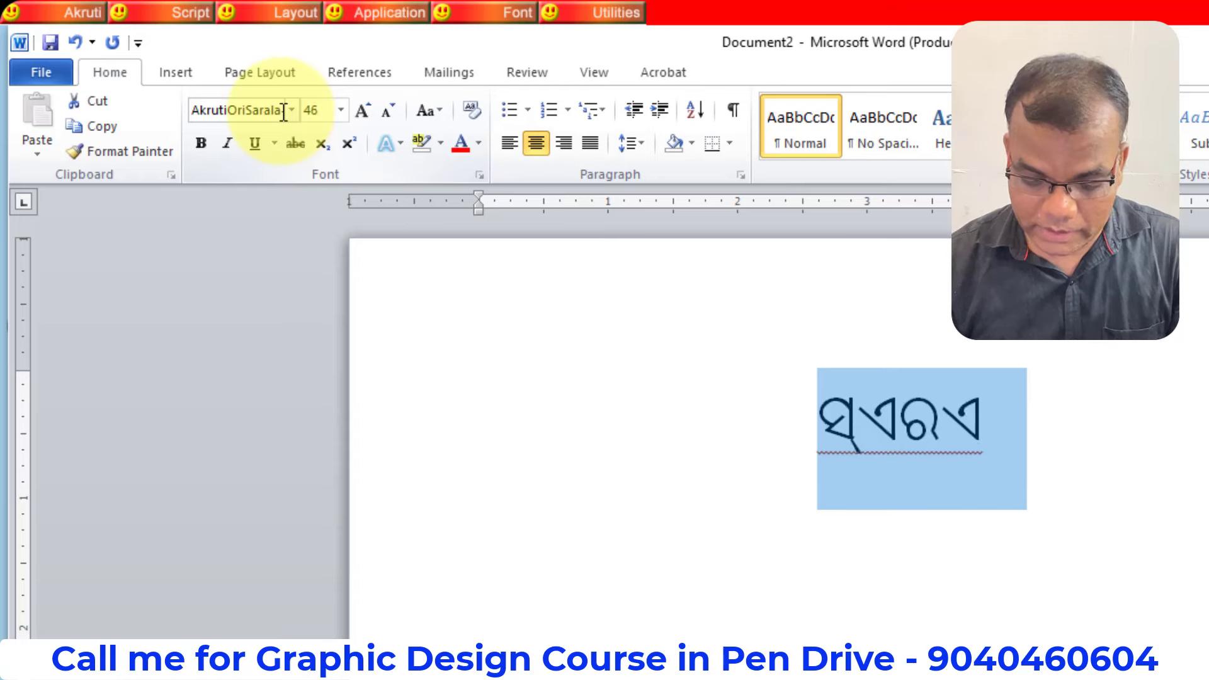
{"action": "key", "text": "ctrl+bracketright"}
{"action": "key", "text": "ctrl+bracketright"}
{"action": "key", "text": "ctrl+bracketright"}
{"action": "key", "text": "ctrl+bracketright"}
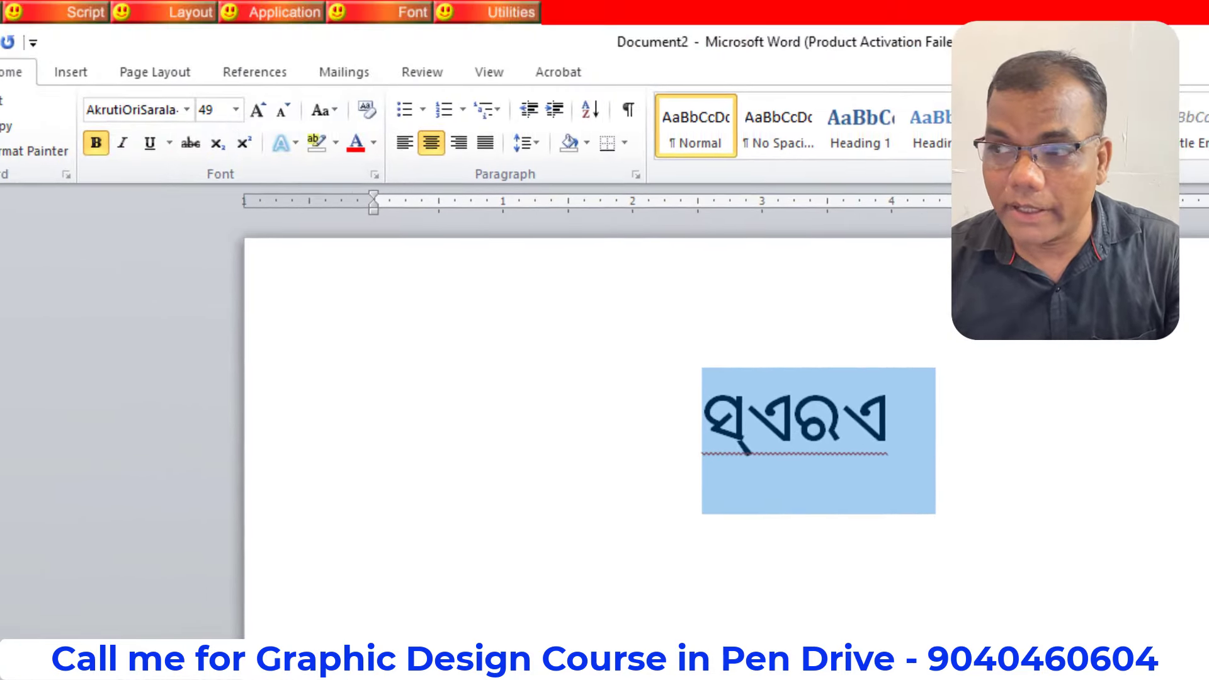
{"action": "key", "text": "Right"}
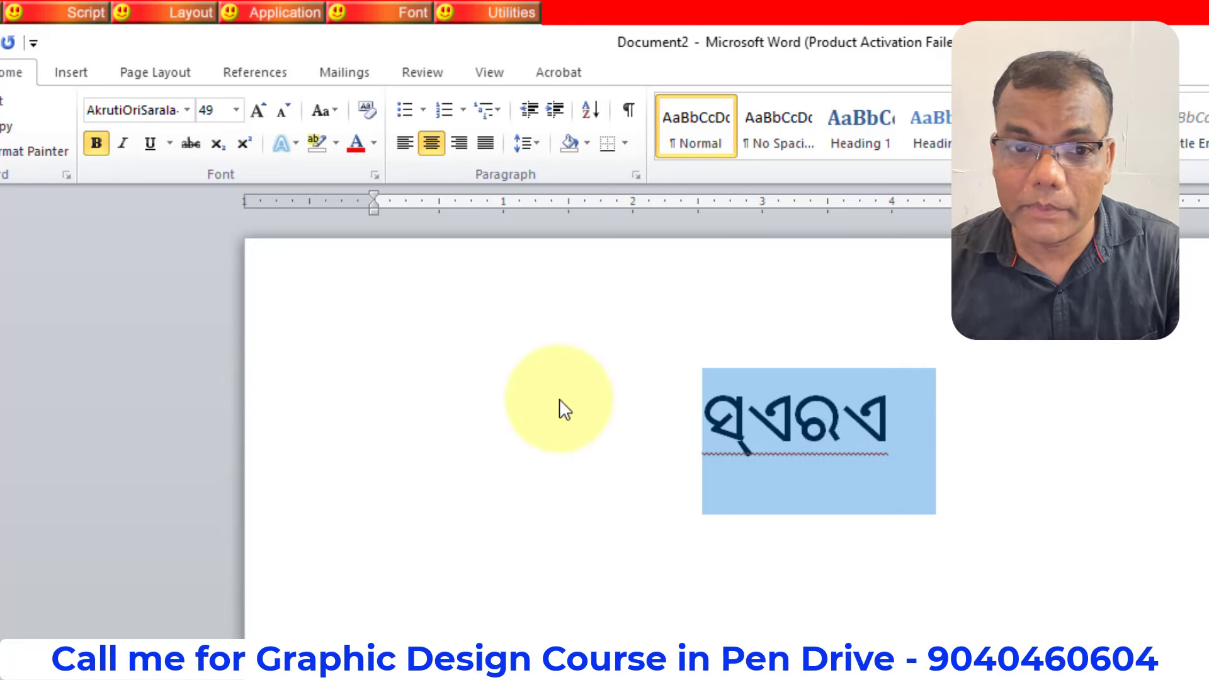
{"action": "left_click", "coordinate": [172, 17]}
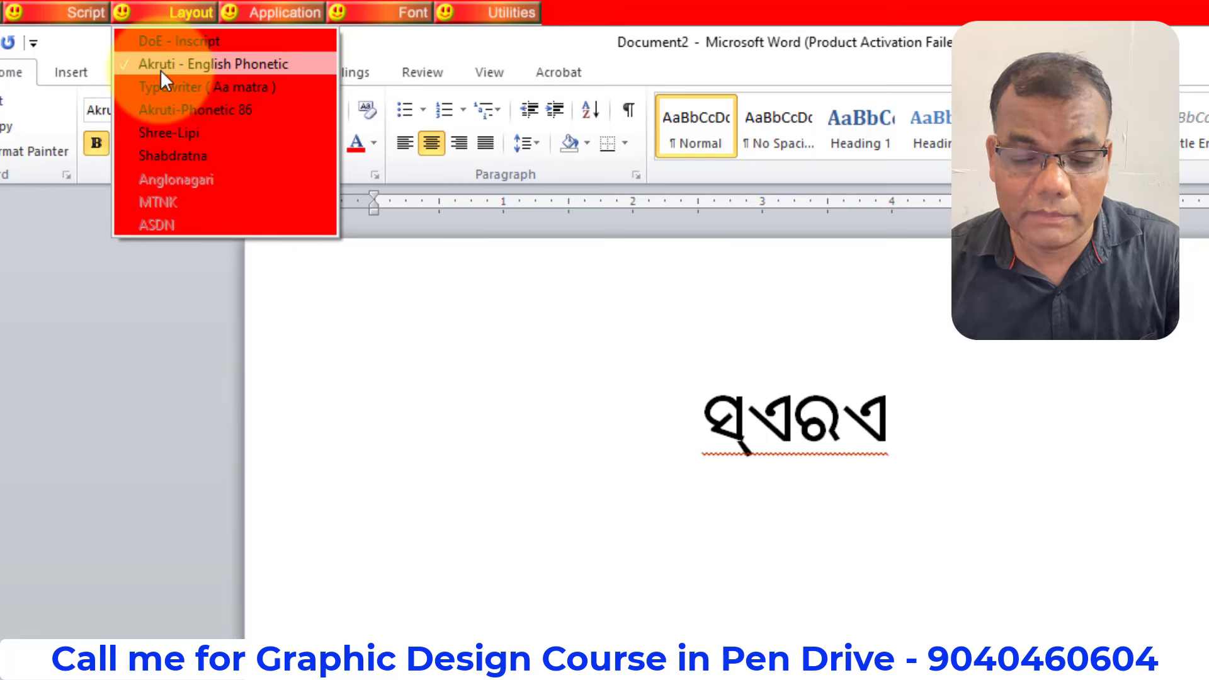
Step: Switch to the Akruti English Phonetic keyboard and type 'କୁ ତଉ୍ତ' at the first line's end
{"action": "triple_click", "coordinate": [905, 442]}
{"action": "left_click", "coordinate": [966, 462]}
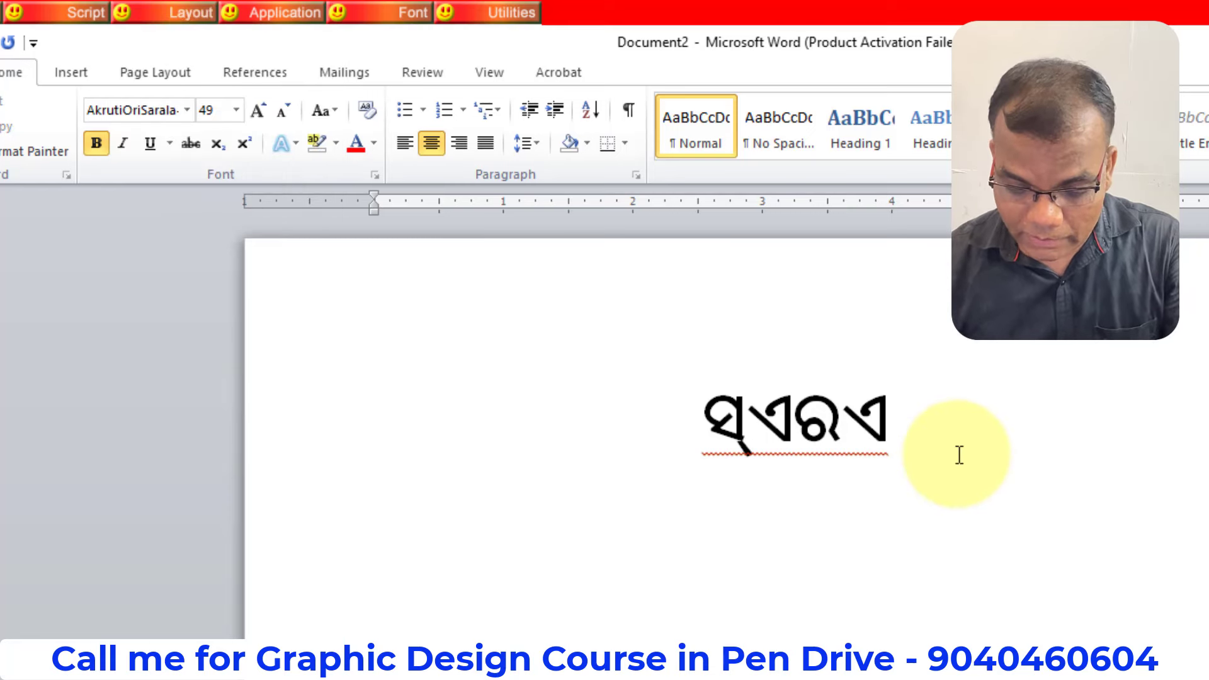
{"action": "type", "text": "କ"}
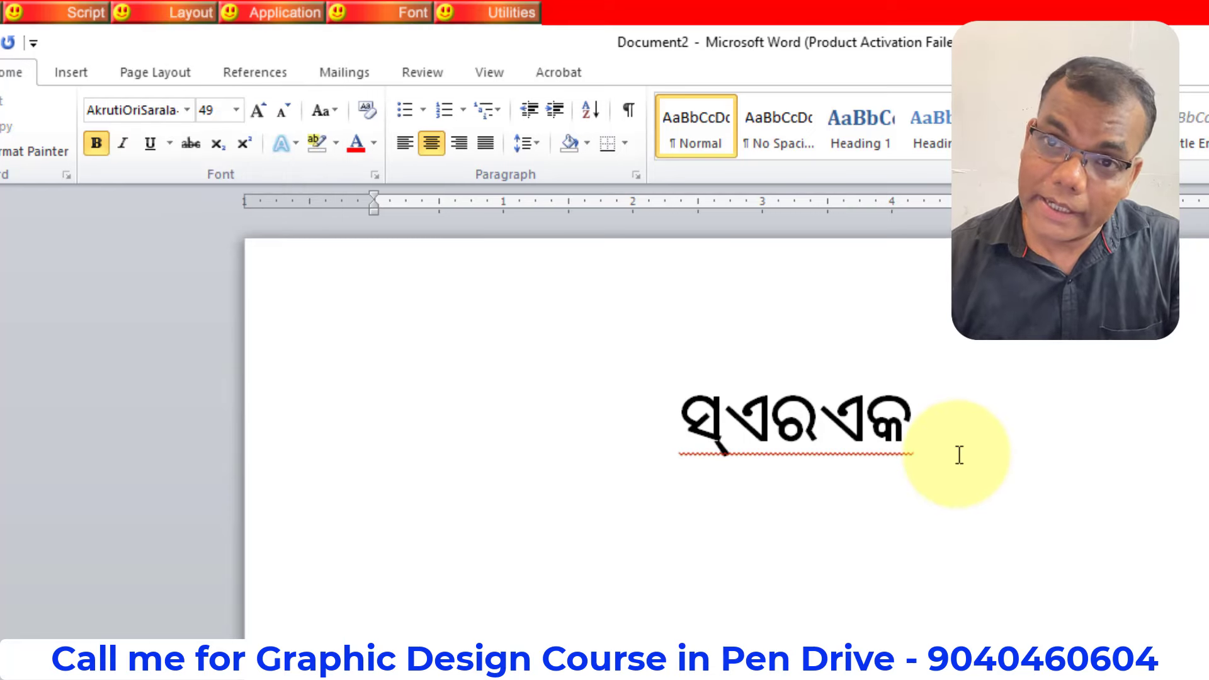
{"action": "type", "text": "ୁ"}
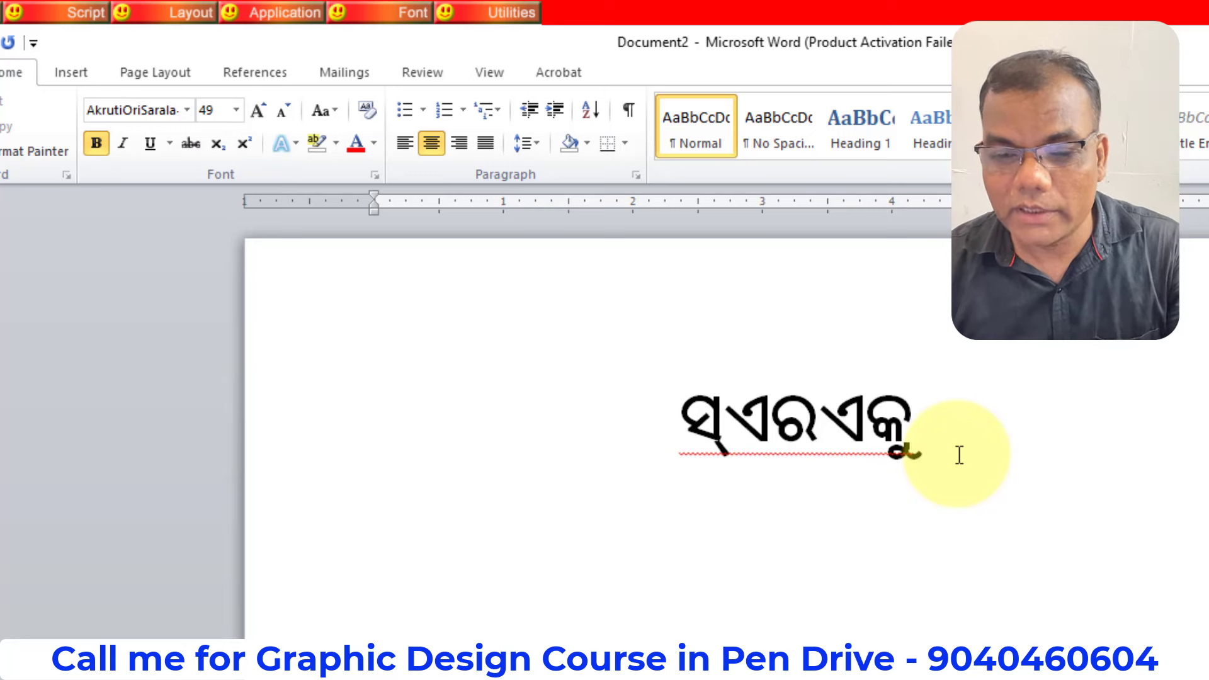
{"action": "type", "text": " ତ"}
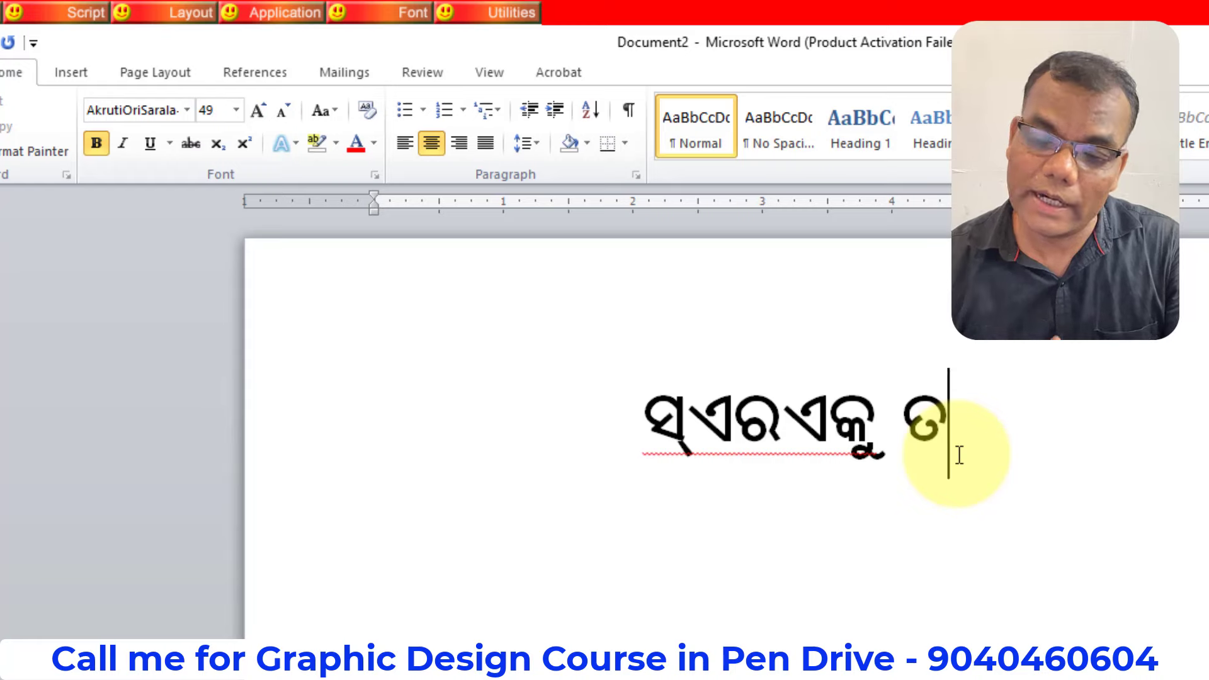
{"action": "type", "text": "ଉ"}
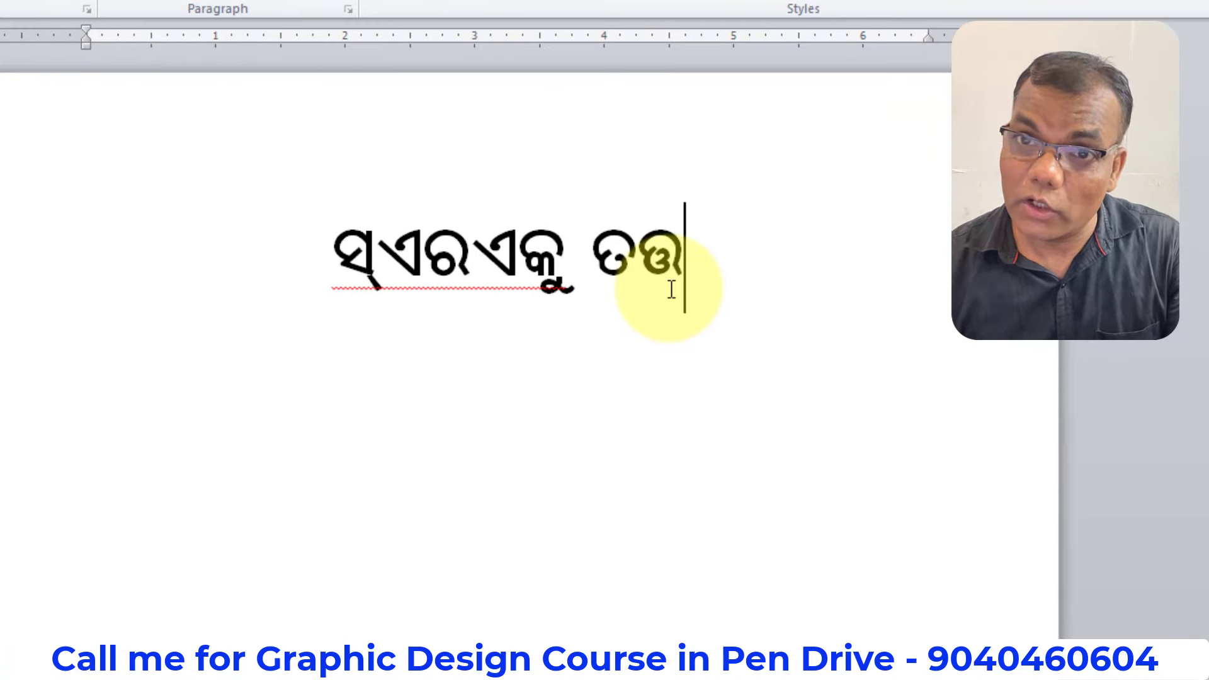
{"action": "type", "text": "୍ତ"}
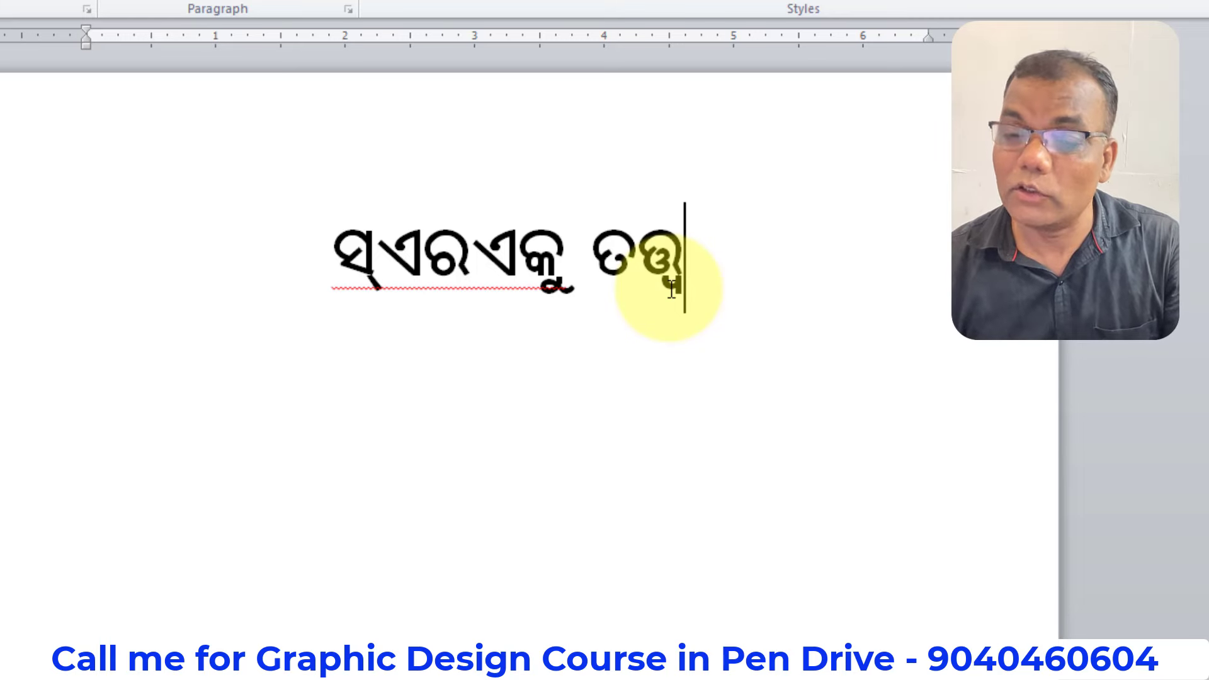
Step: Add the words କଣ୍ଟା and କଞ୍ଚା on two new centred lines, then select ସ୍ଏରଏକୁ
{"action": "key", "text": "Return"}
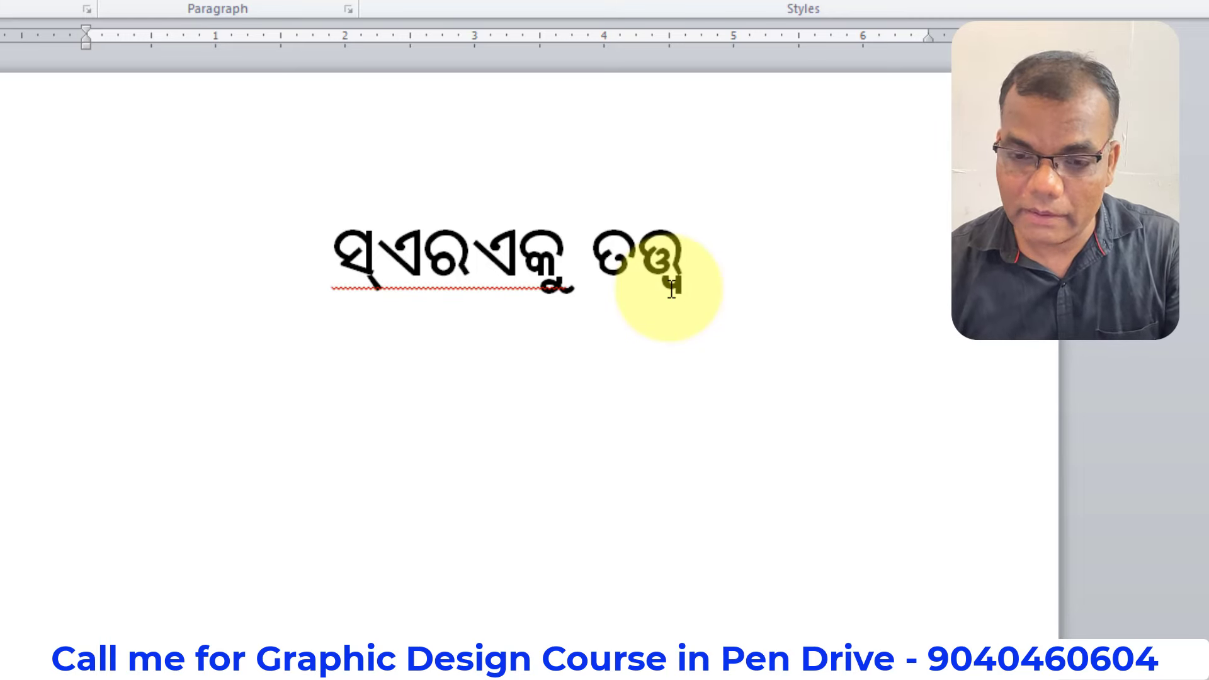
{"action": "type", "text": "କ"}
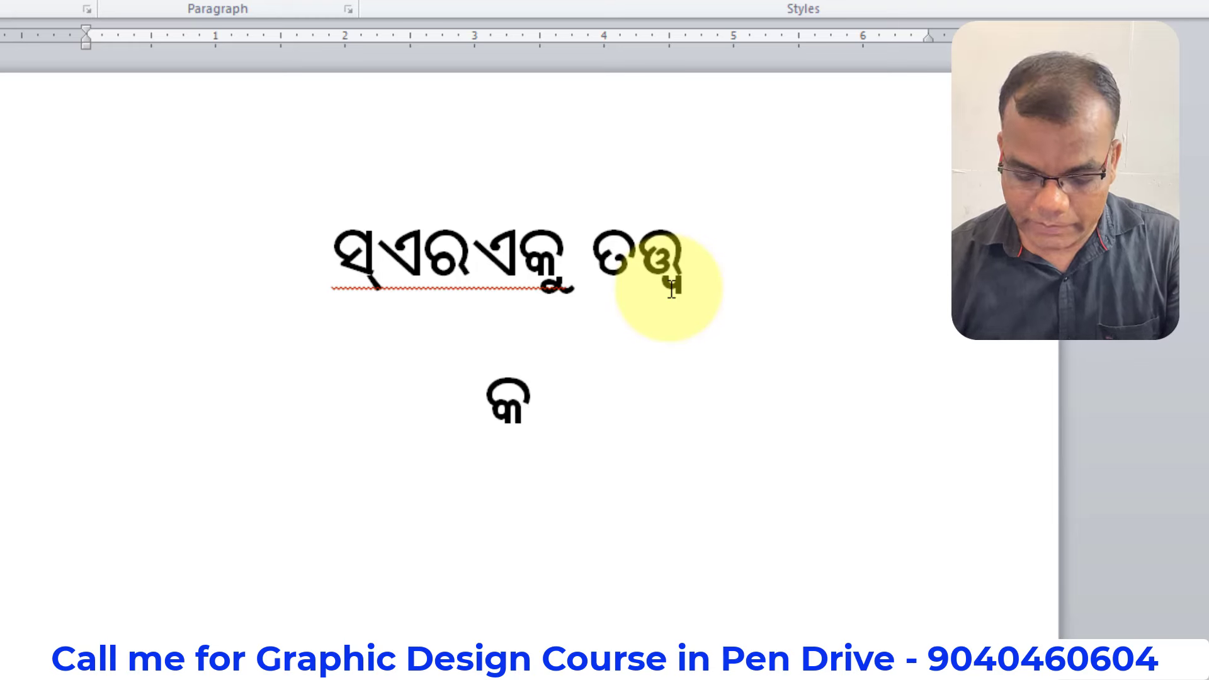
{"action": "type", "text": "ଣ୍"}
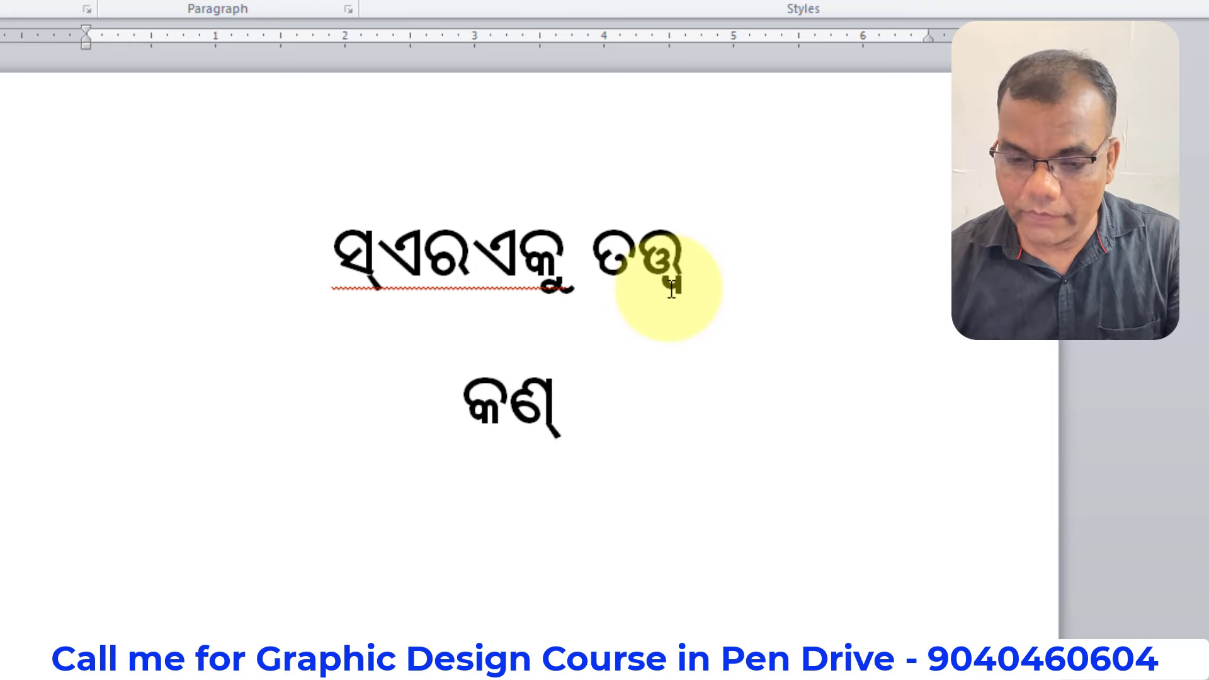
{"action": "type", "text": "ଟା"}
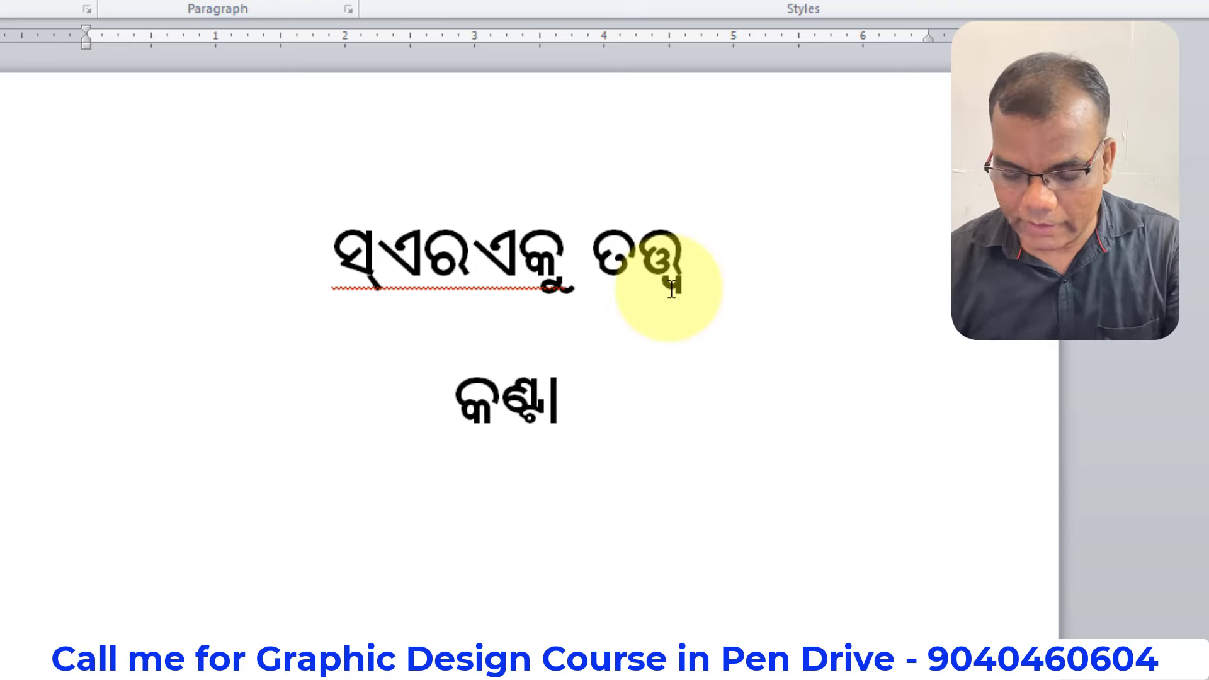
{"action": "key", "text": "Return"}
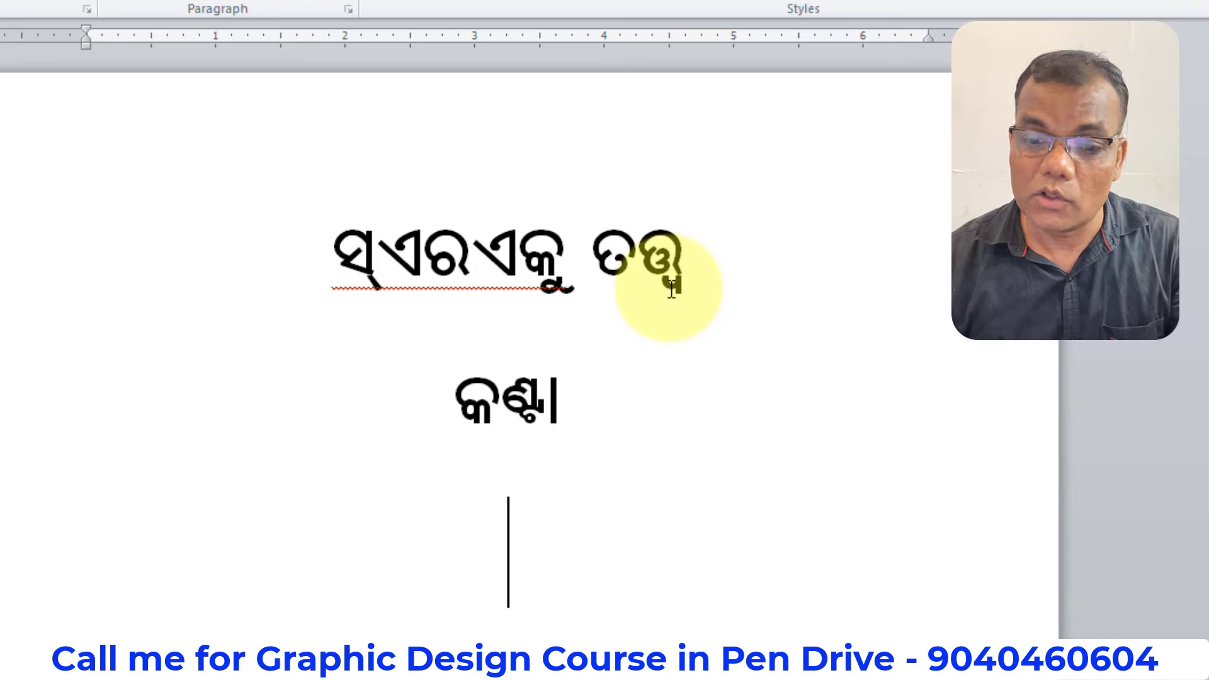
{"action": "type", "text": "କ"}
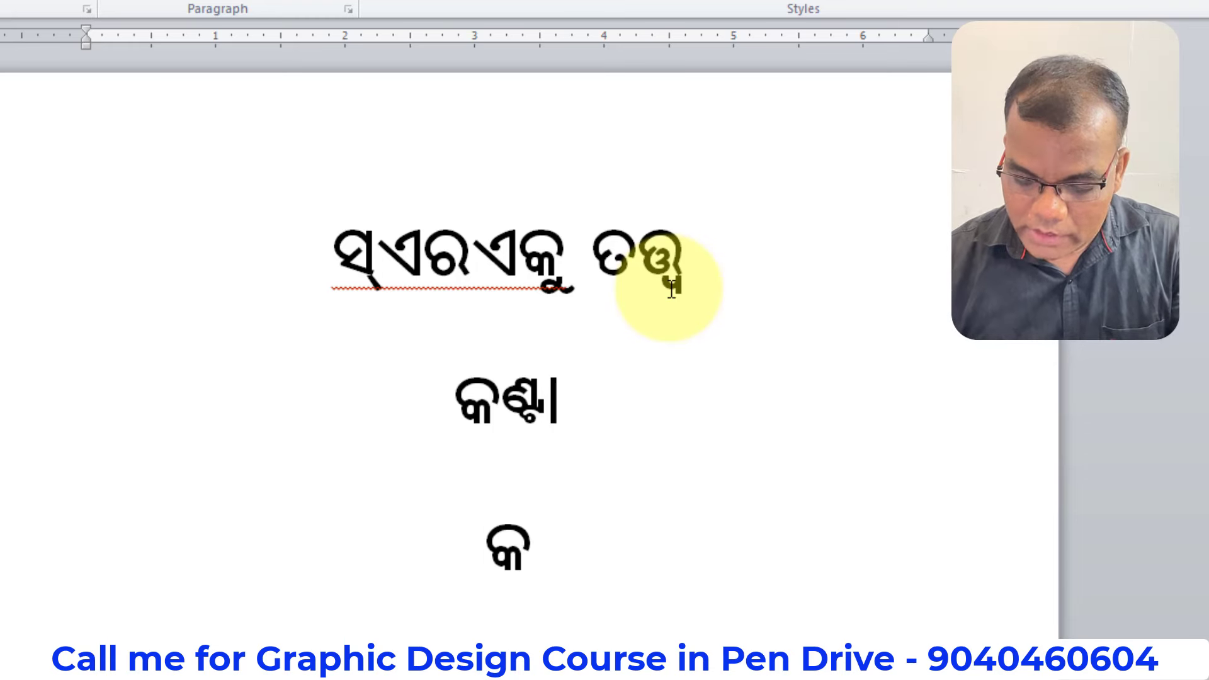
{"action": "type", "text": "ଞ୍"}
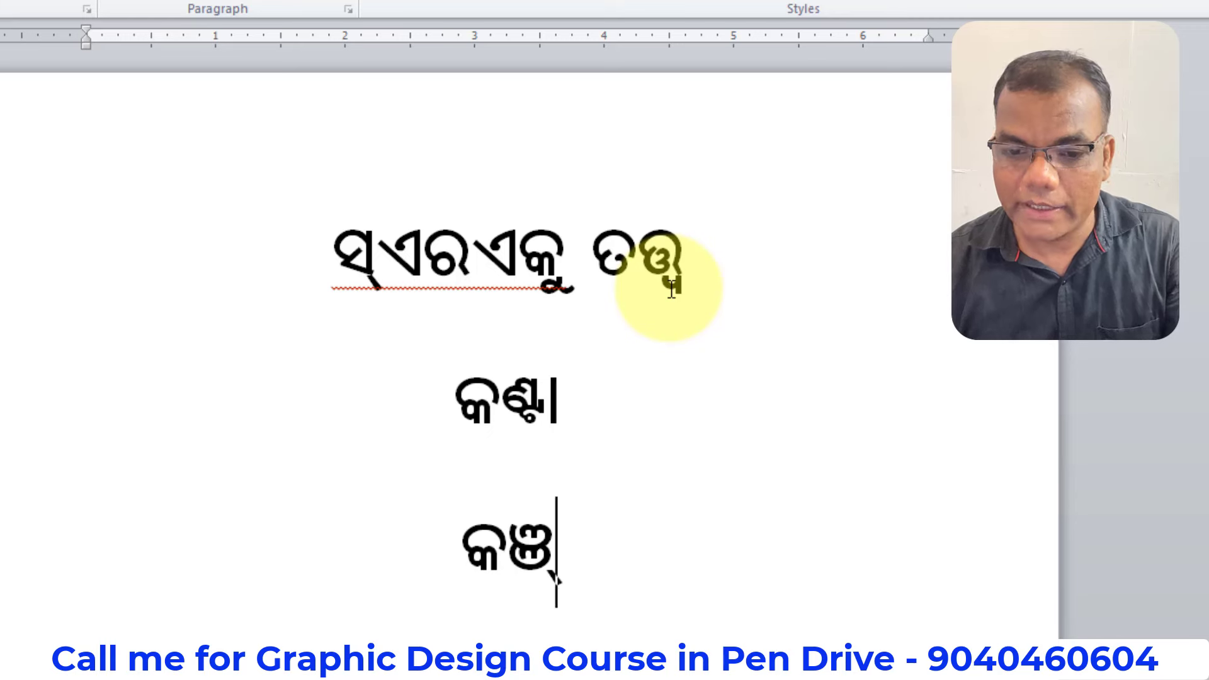
{"action": "type", "text": "ଚା"}
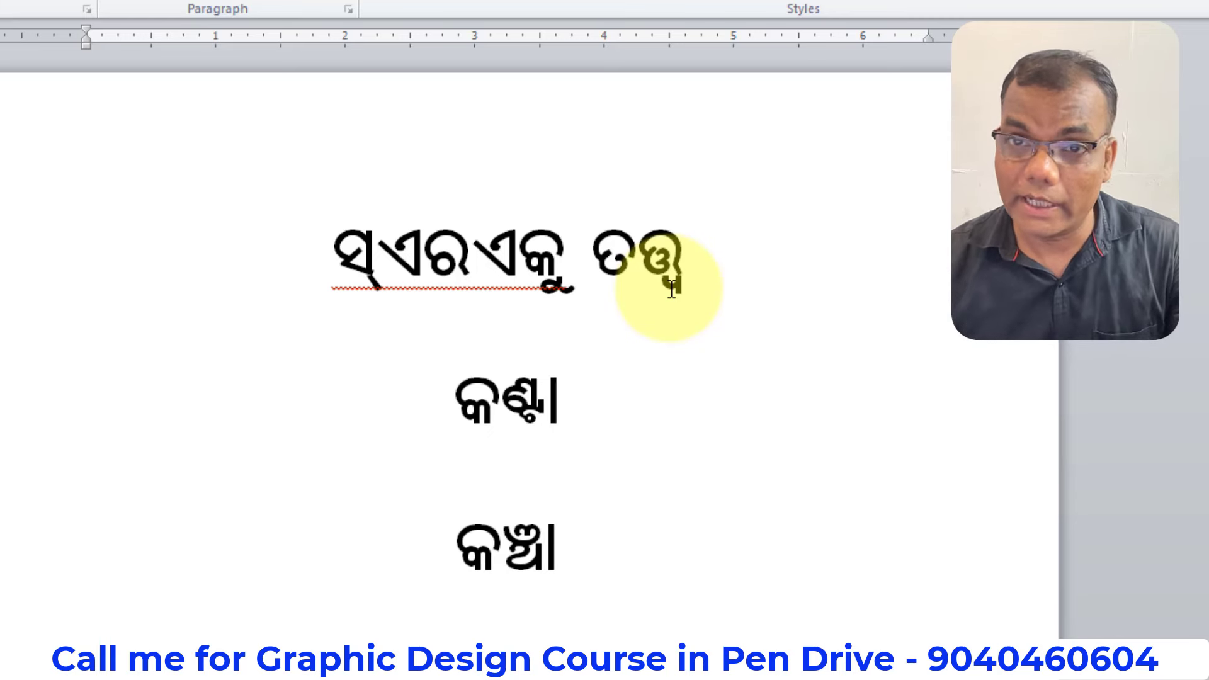
{"action": "left_click_drag", "start_coordinate": [590, 252], "coordinate": [332, 252]}
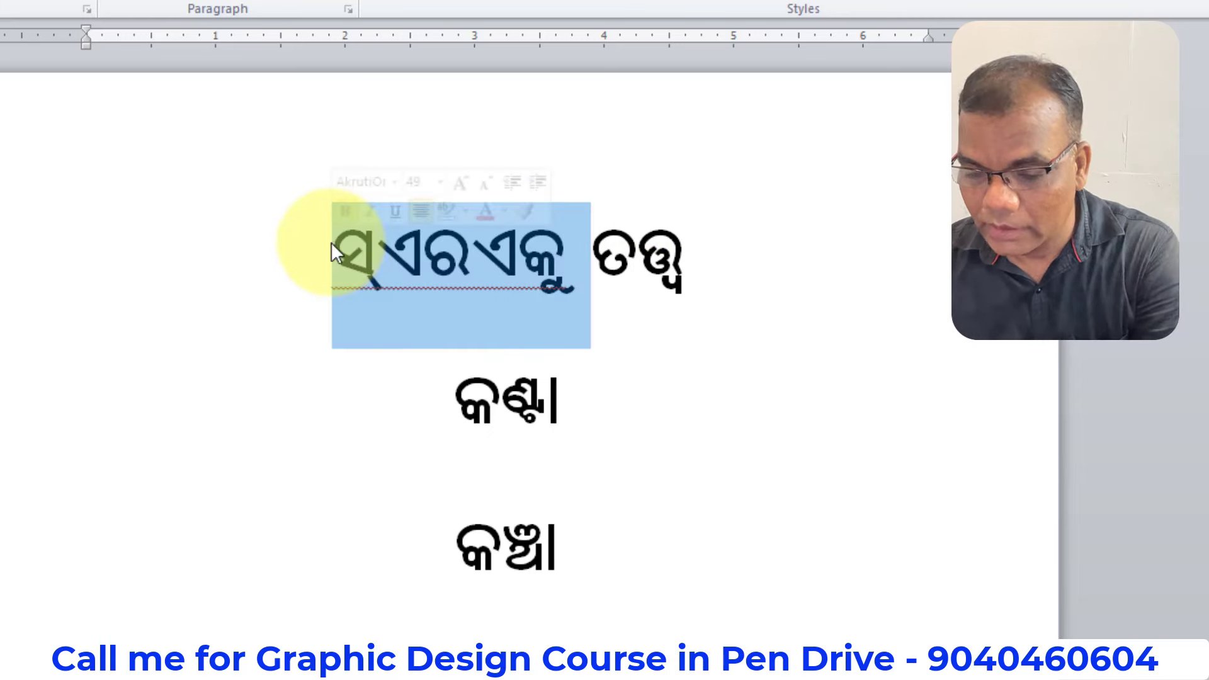
Step: Delete the word ସ୍ଏରଏକୁ from the first line and open the desktop font folder
{"action": "key", "text": "Delete"}
{"action": "left_click", "coordinate": [602, 262]}
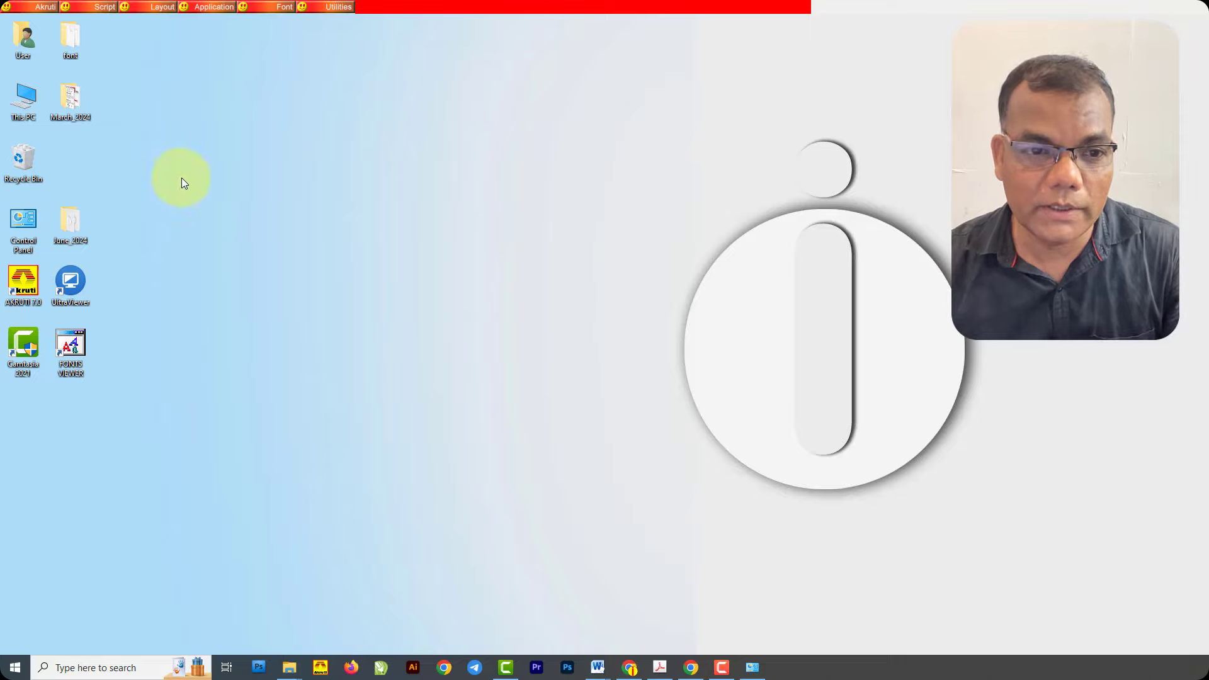
{"action": "double_click", "coordinate": [71, 39]}
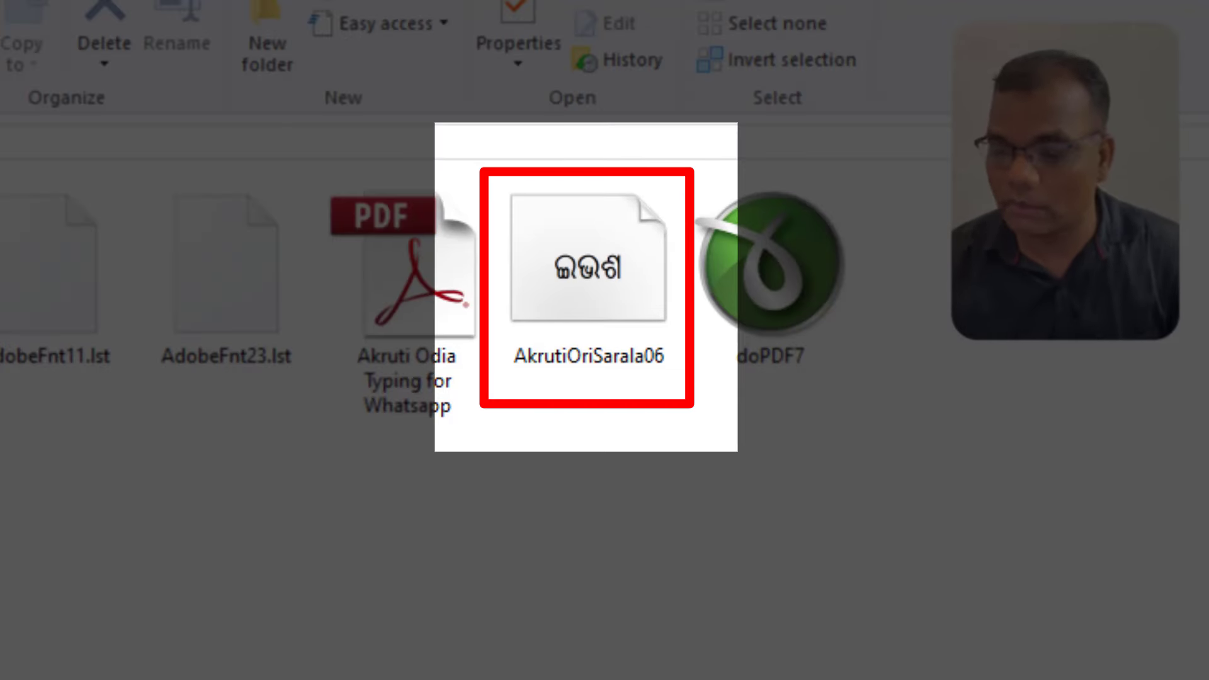
{"action": "left_click", "coordinate": [600, 293]}
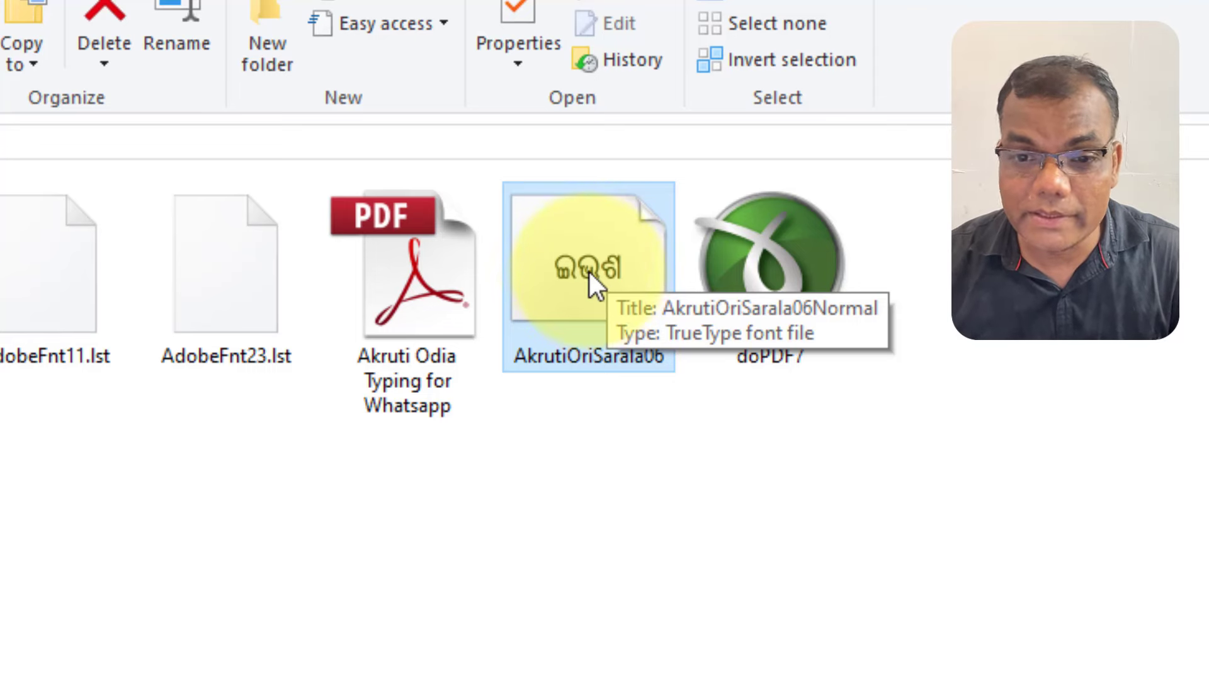
{"action": "right_click", "coordinate": [574, 257]}
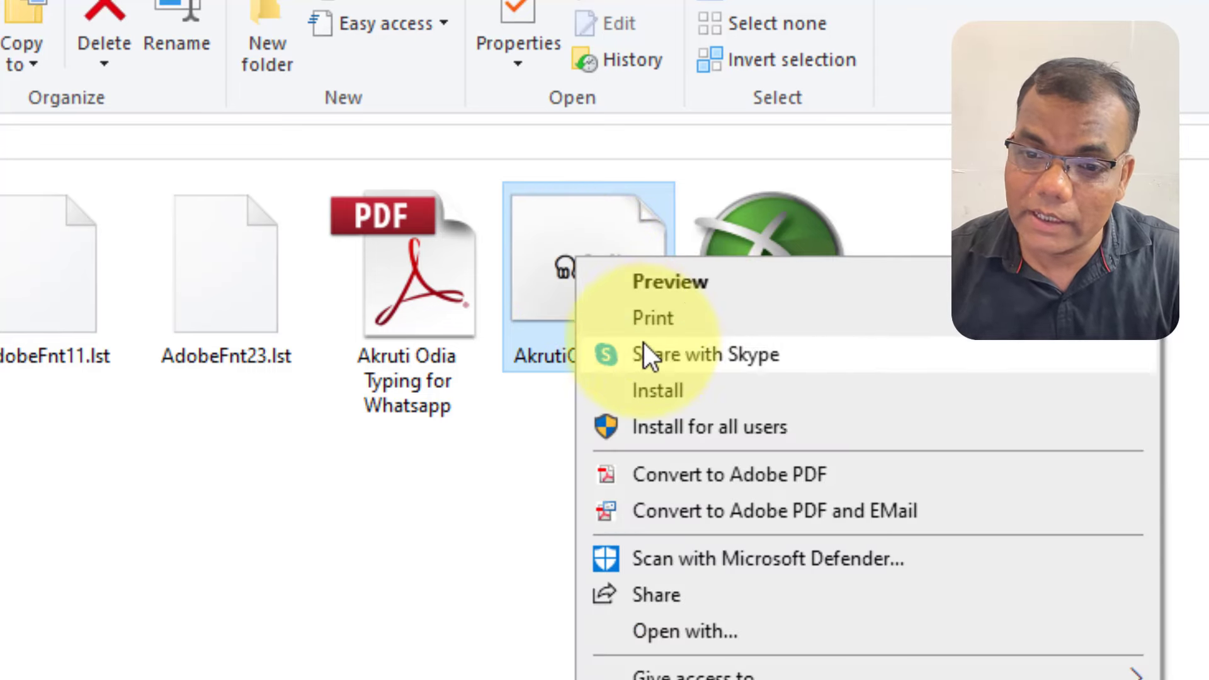
{"action": "left_click", "coordinate": [493, 520]}
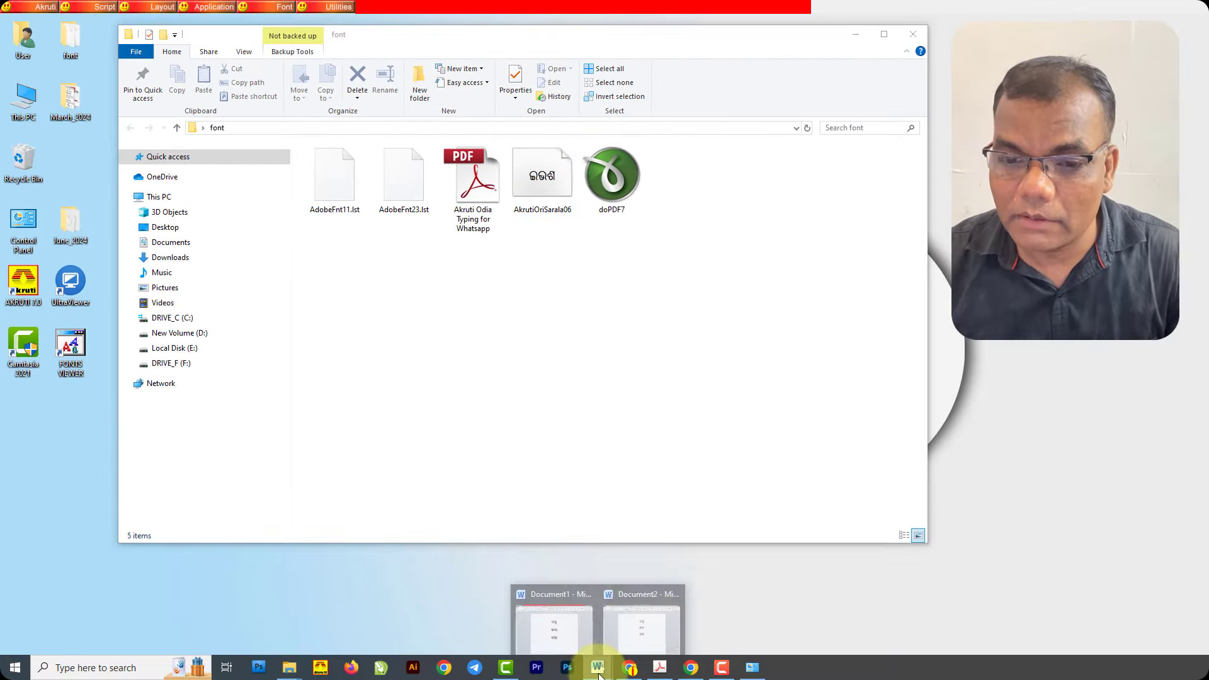
Step: Create Document3 with 'þiGùeGùGù' centred at size 41 and select the whole line
{"action": "left_click", "coordinate": [642, 626]}
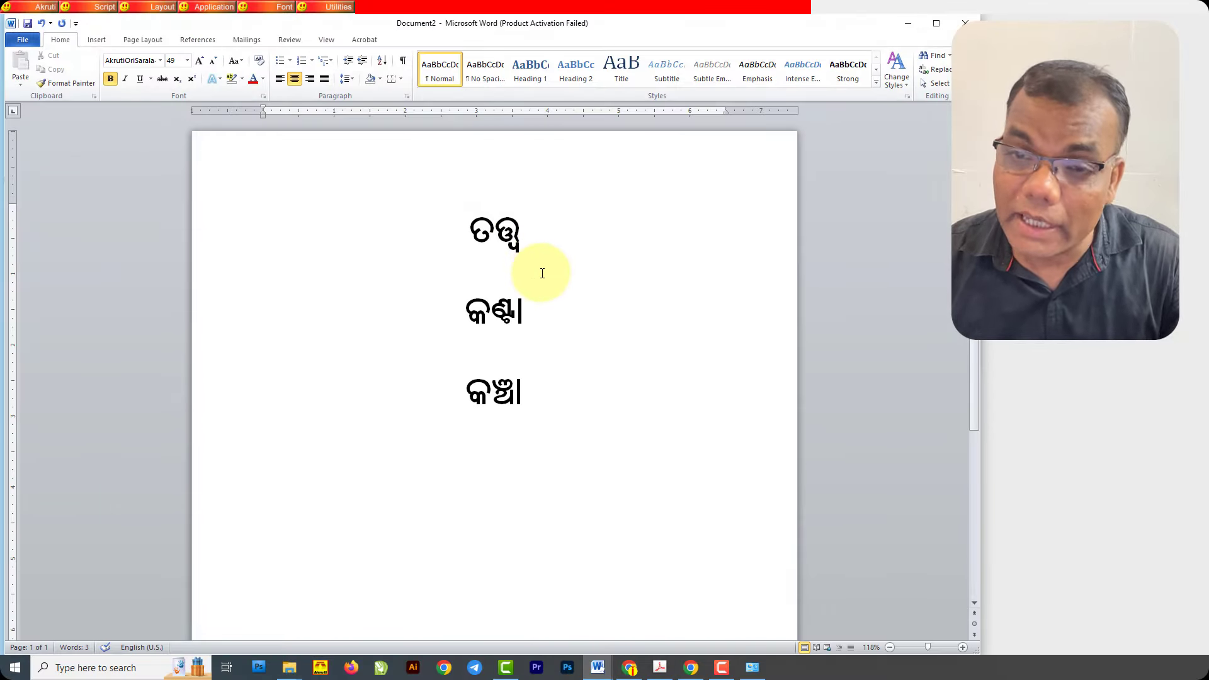
{"action": "left_click", "coordinate": [564, 312]}
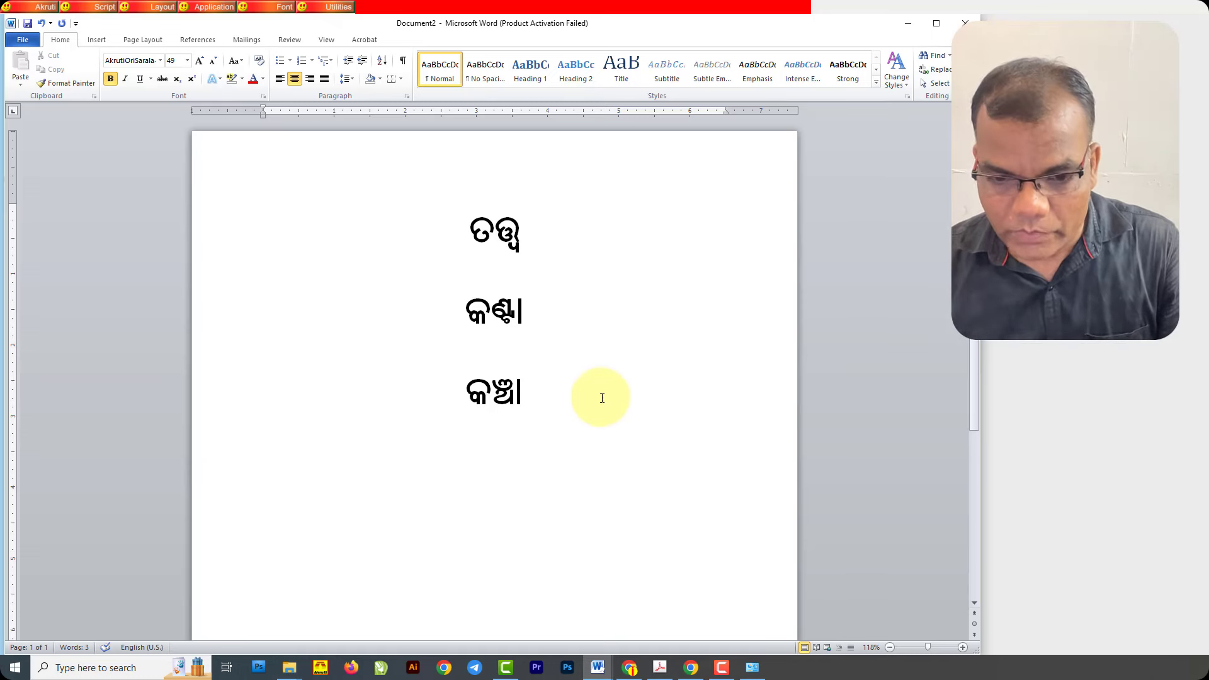
{"action": "key", "text": "ctrl+n"}
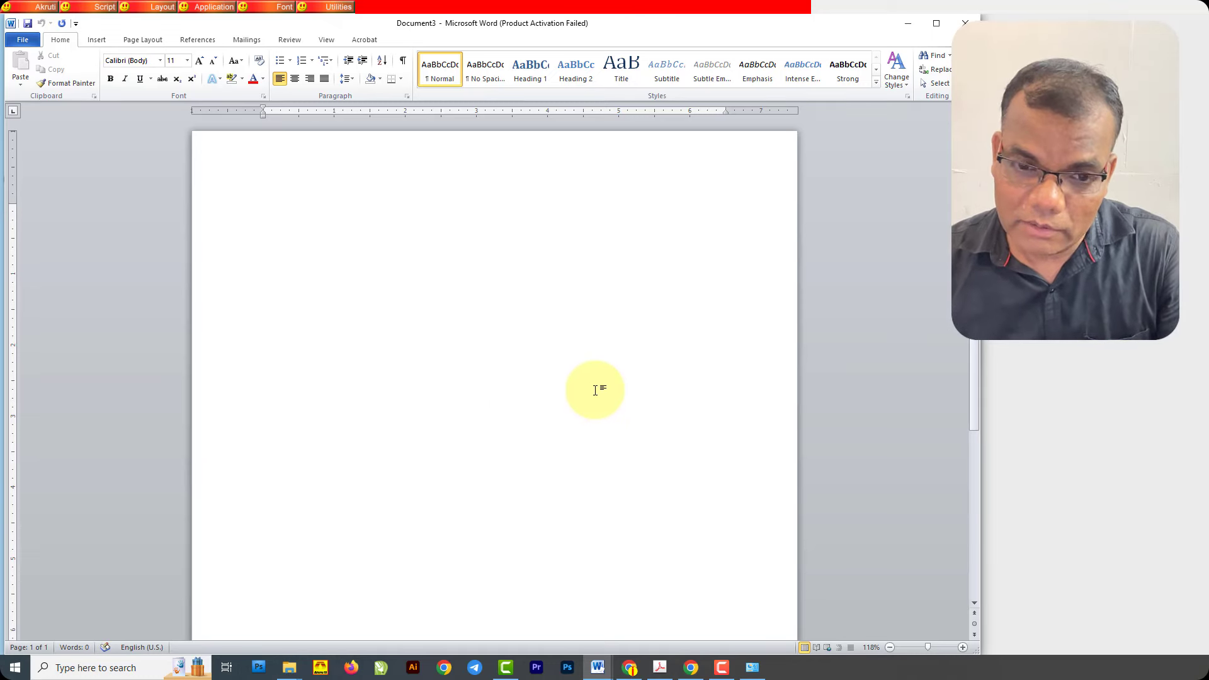
{"action": "type", "text": "þIGùeGùGù"}
{"action": "key", "text": "ctrl+a"}
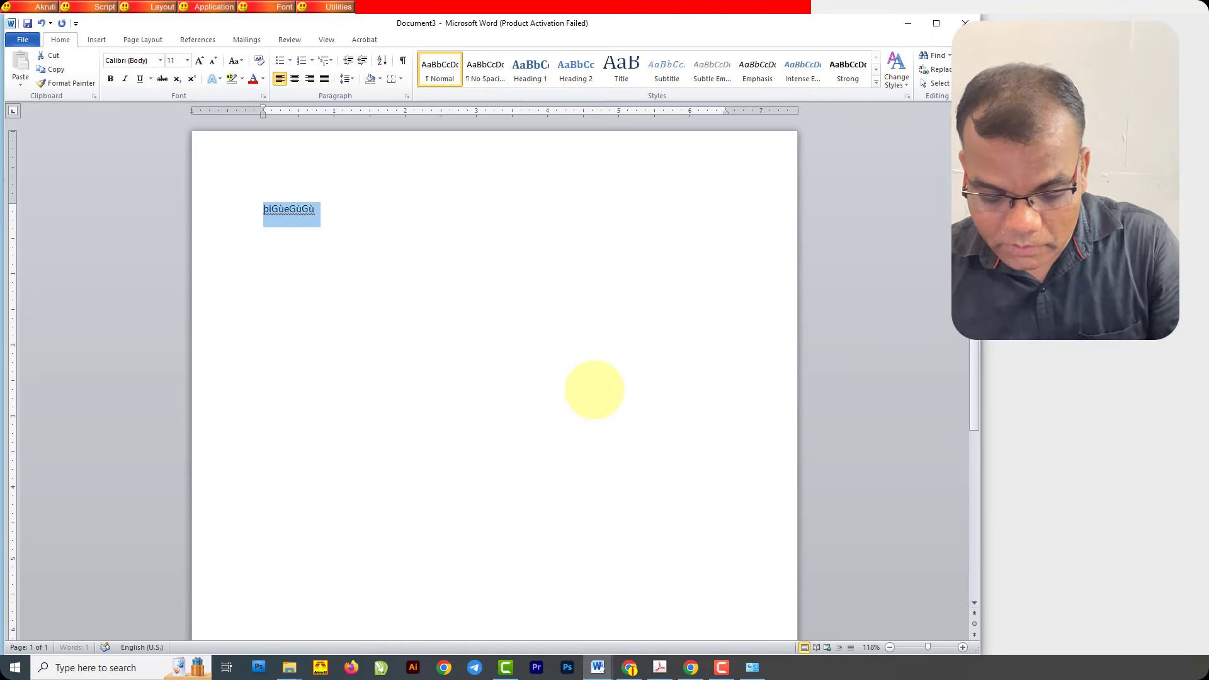
{"action": "key", "text": "ctrl+e"}
{"action": "key", "text": "ctrl+bracketright"}
{"action": "key", "text": "ctrl+bracketright"}
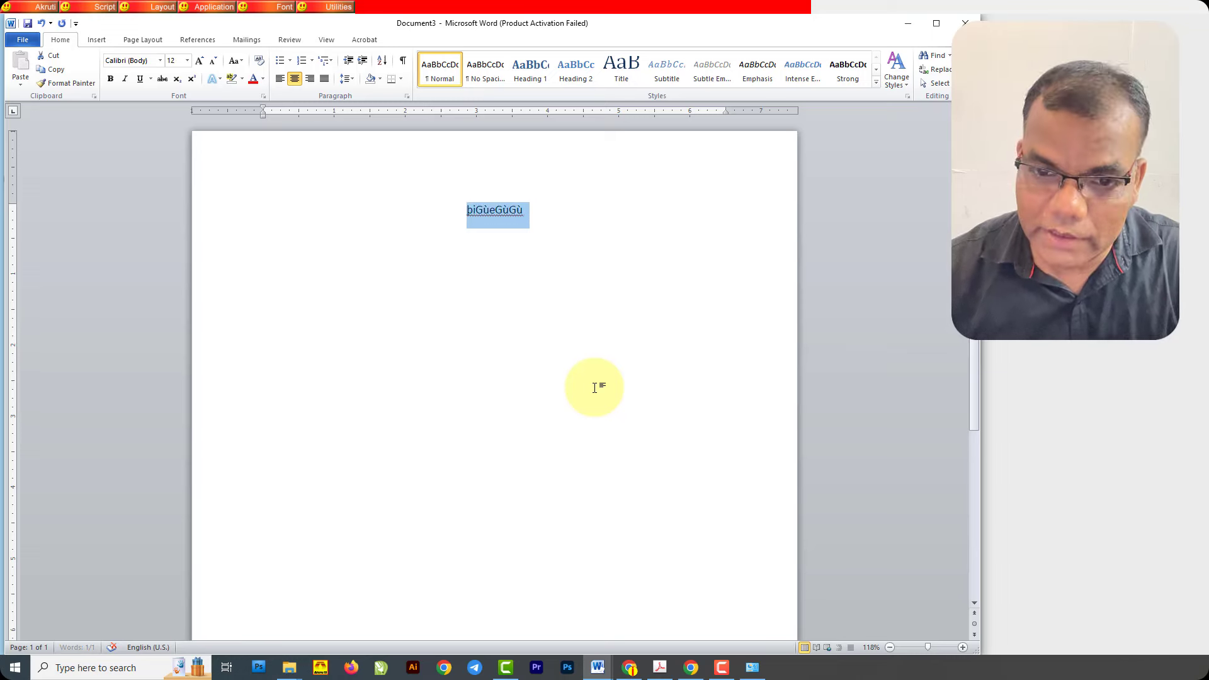
{"action": "key", "text": "ctrl+bracketright"}
{"action": "key", "text": "ctrl+bracketright"}
{"action": "key", "text": "ctrl+bracketright"}
{"action": "key", "text": "ctrl+bracketright"}
{"action": "key", "text": "ctrl+bracketright"}
{"action": "key", "text": "ctrl+bracketright"}
{"action": "key", "text": "ctrl+bracketright"}
{"action": "key", "text": "ctrl+bracketright"}
{"action": "key", "text": "ctrl+bracketright"}
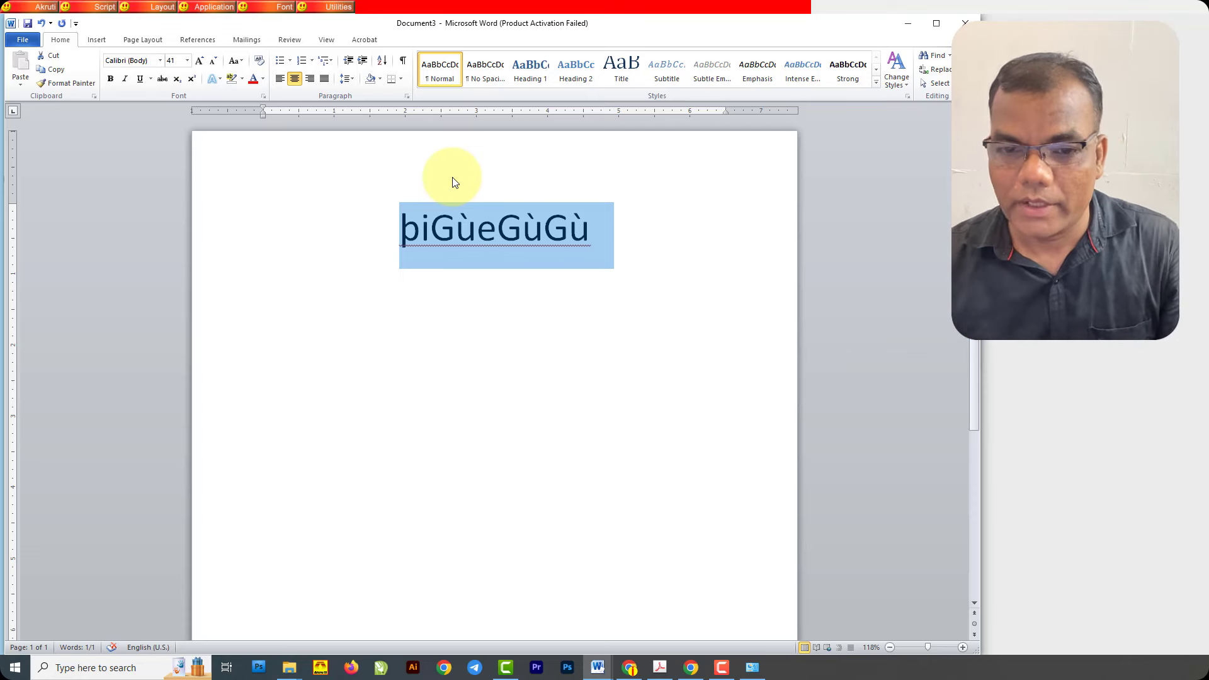
{"action": "left_click", "coordinate": [593, 230]}
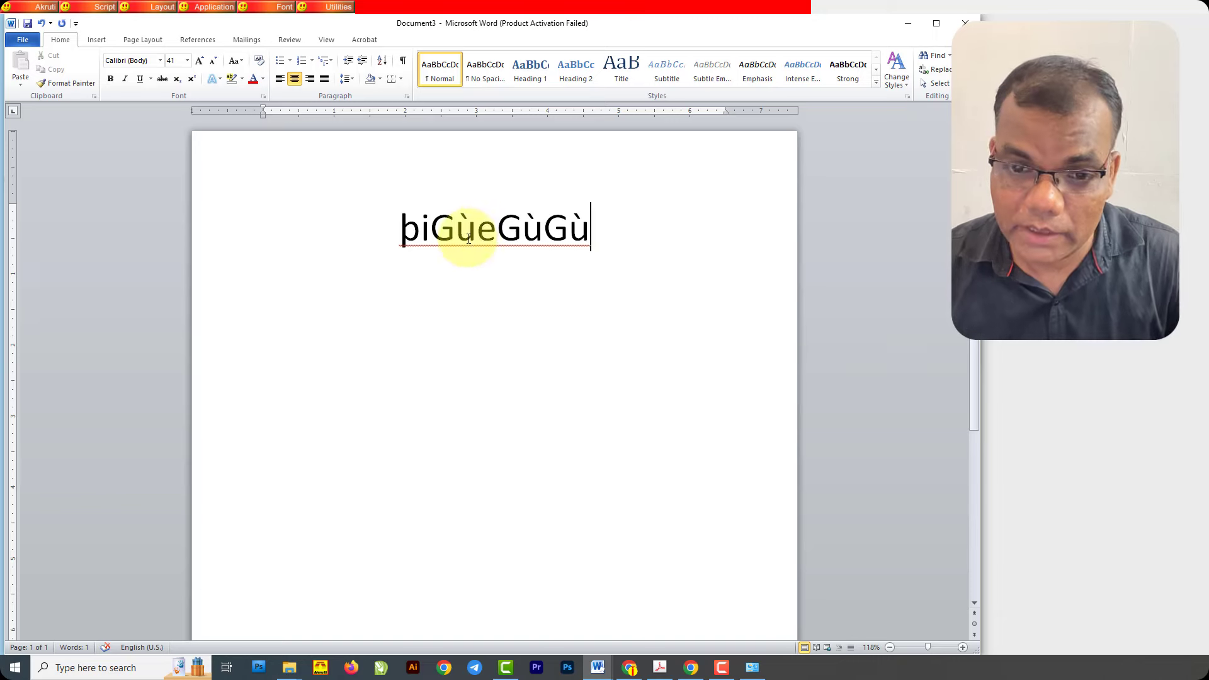
{"action": "triple_click", "coordinate": [409, 228]}
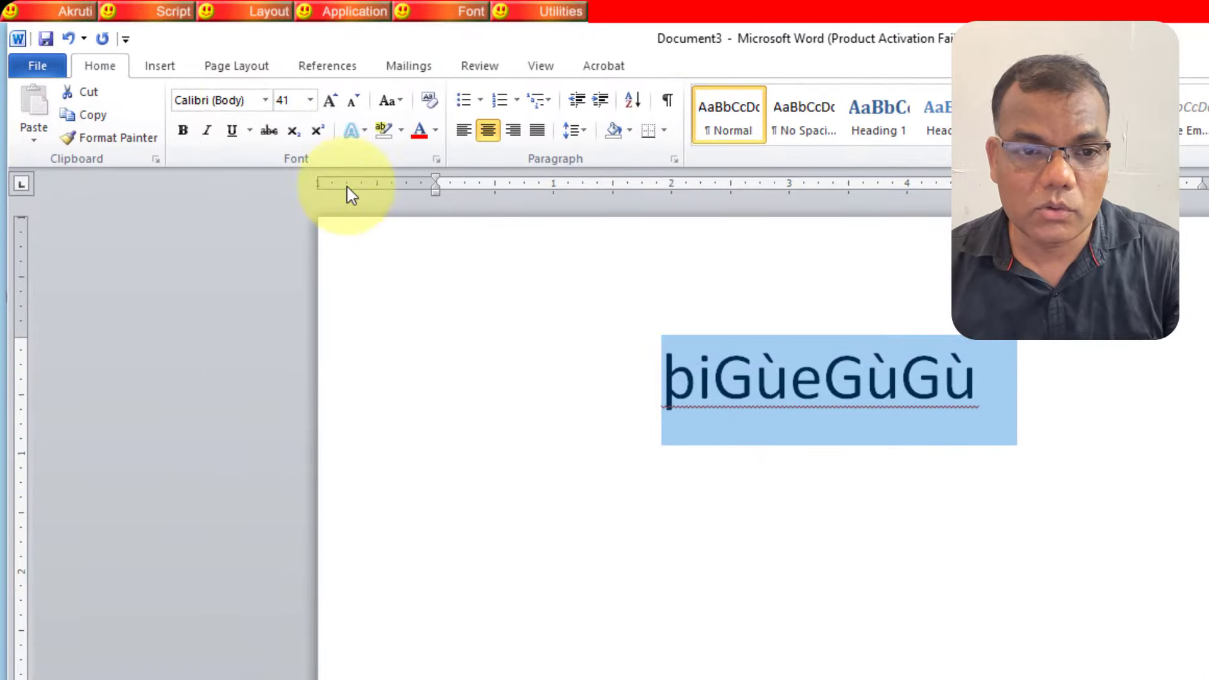
Step: Apply the AkrutiOriSarala06 font to the line, keep it unbolded, and place the cursor at its end
{"action": "left_click", "coordinate": [250, 102]}
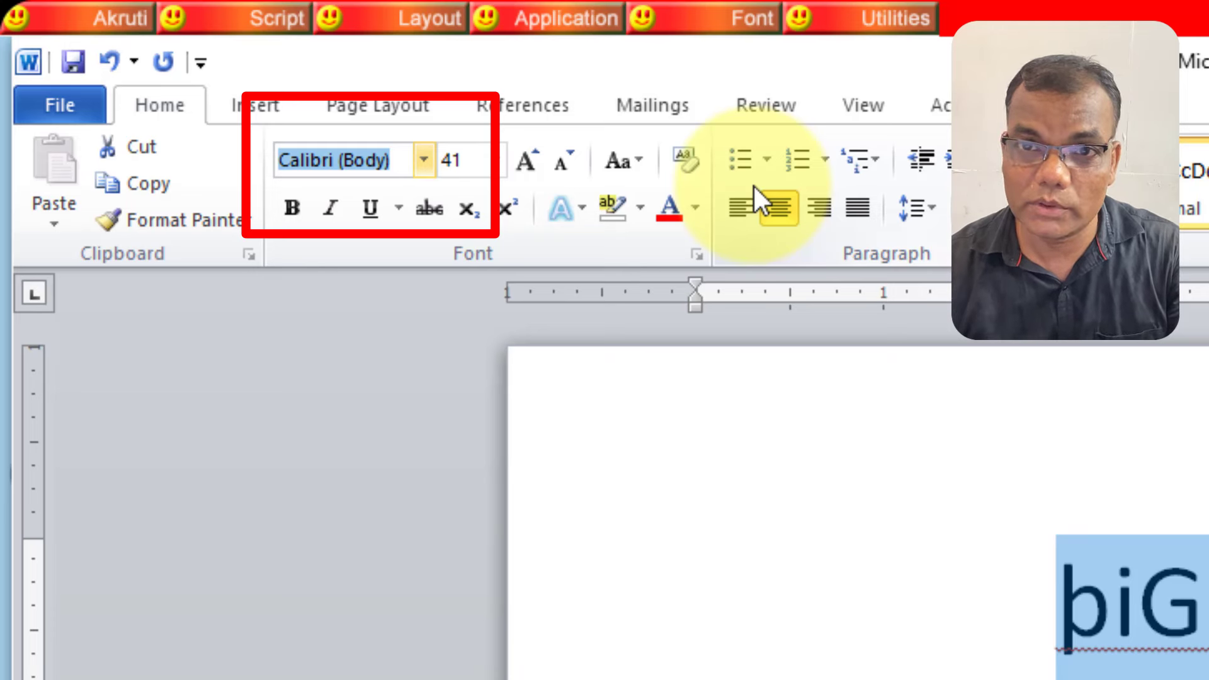
{"action": "type", "text": "Ak"}
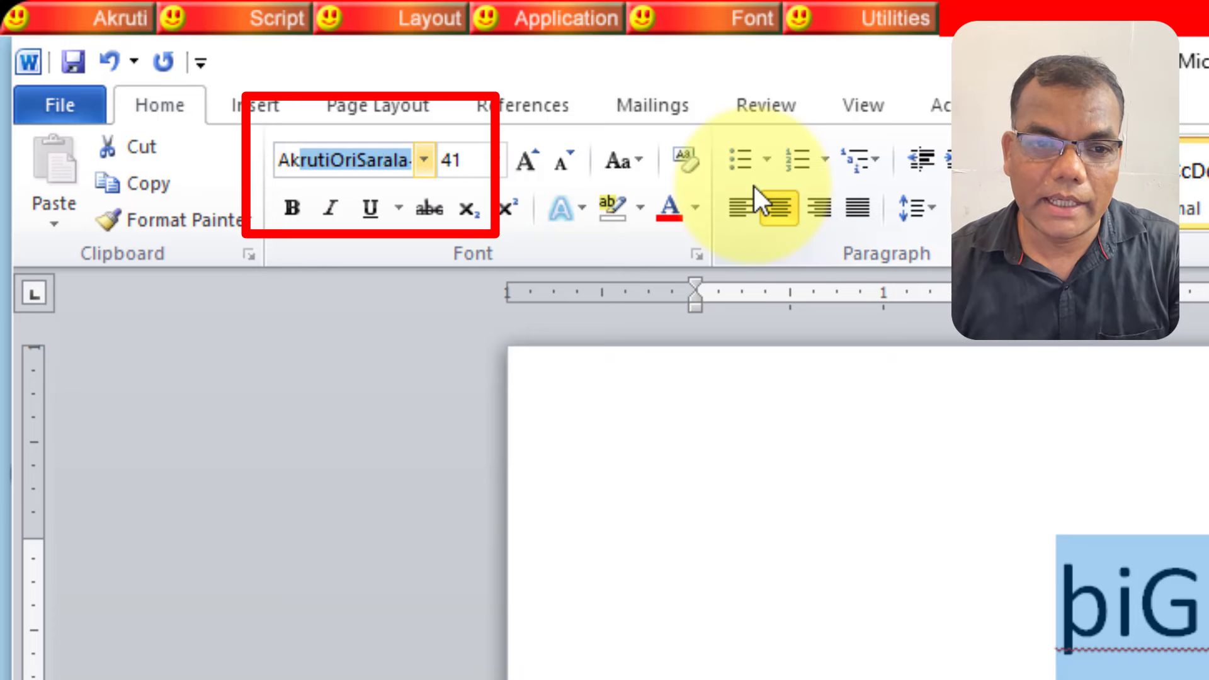
{"action": "type", "text": "Ori"}
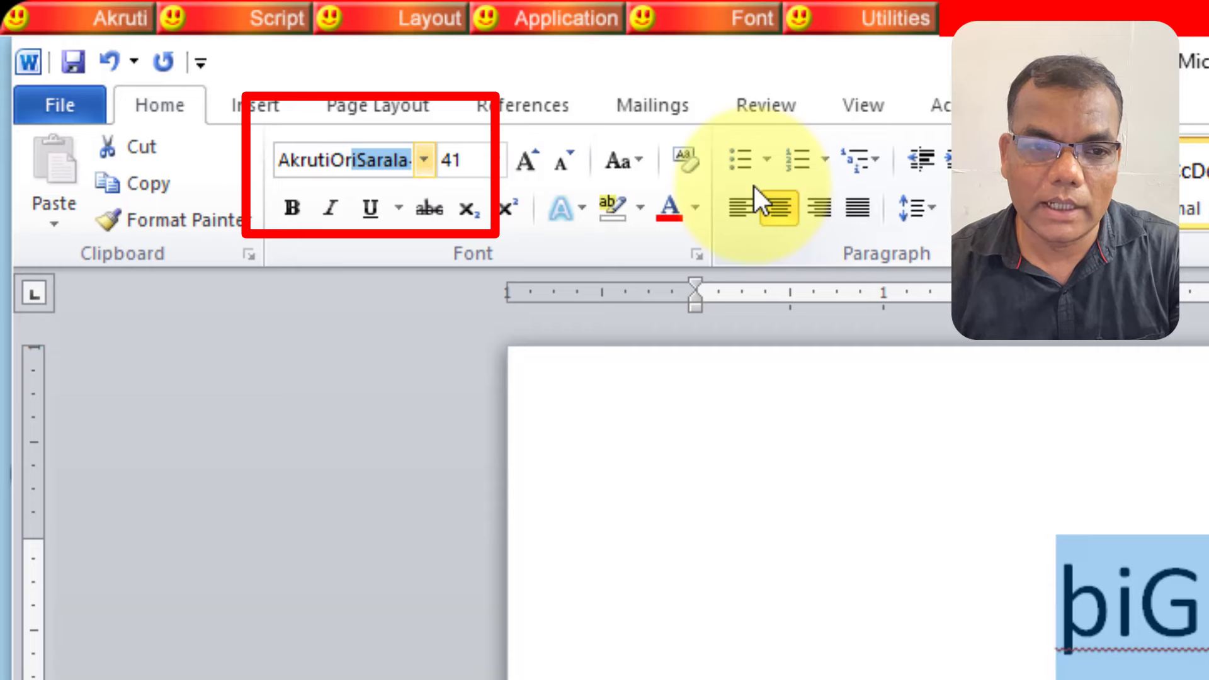
{"action": "type", "text": "ar"}
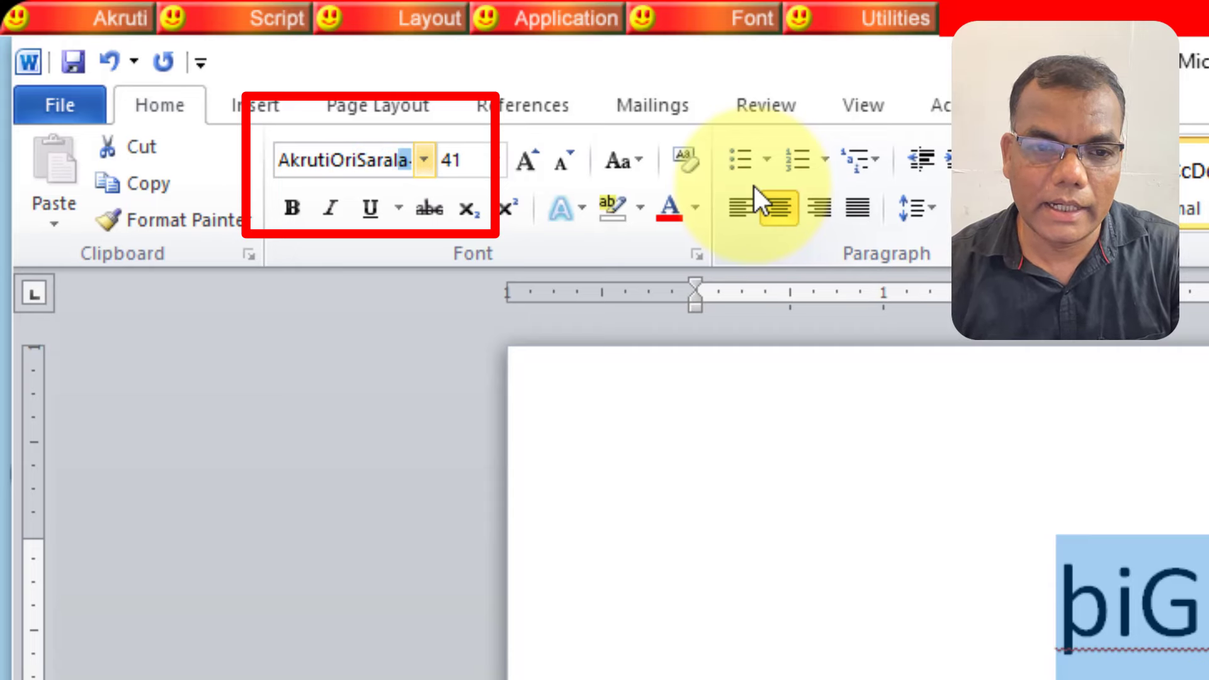
{"action": "type", "text": "a06"}
{"action": "key", "text": "Return"}
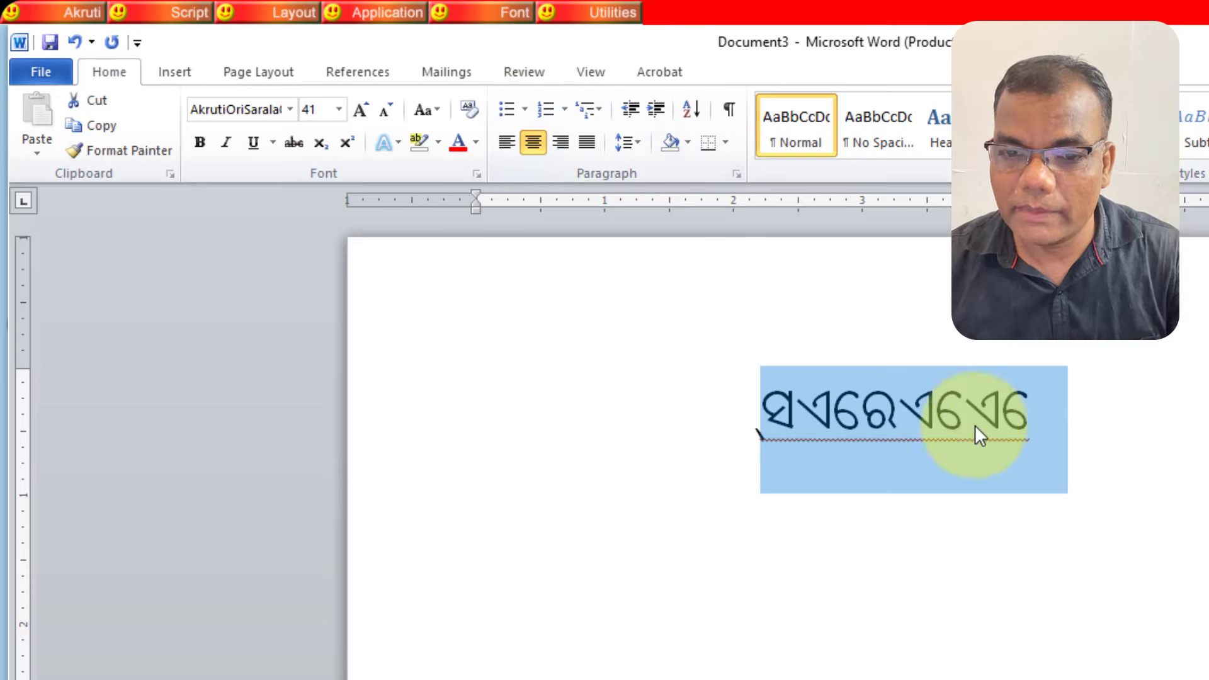
{"action": "left_click", "coordinate": [203, 141]}
{"action": "left_click", "coordinate": [202, 141]}
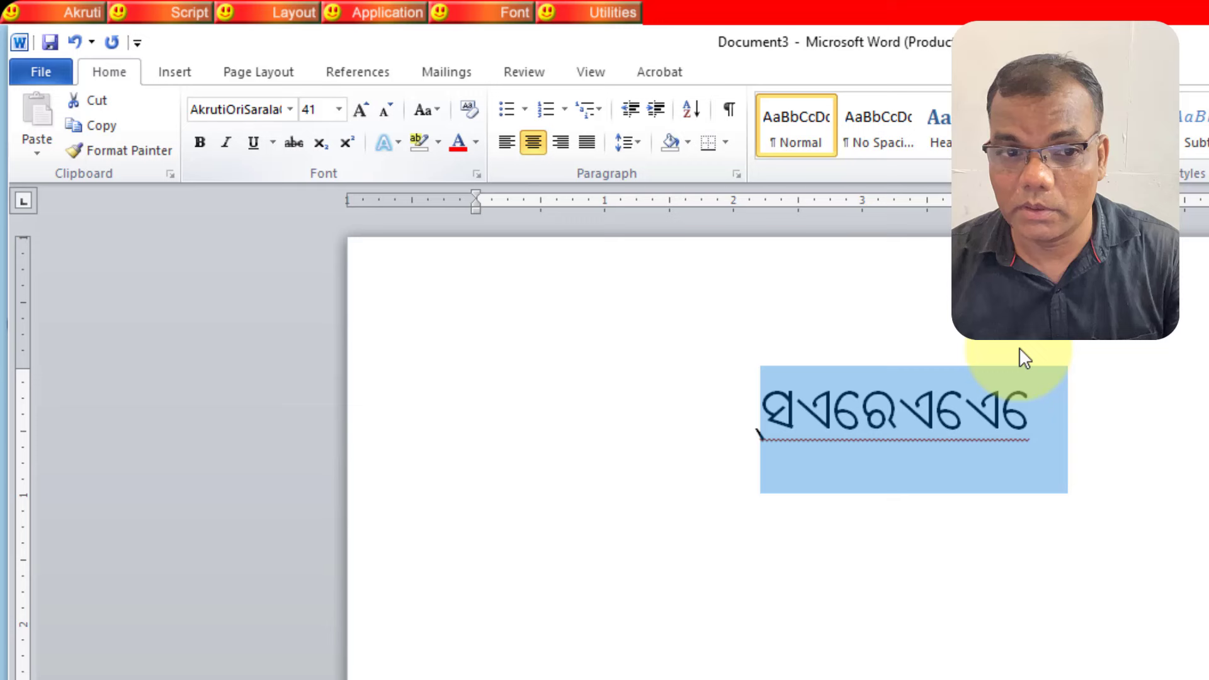
{"action": "left_click", "coordinate": [989, 439]}
{"action": "left_click", "coordinate": [1067, 453]}
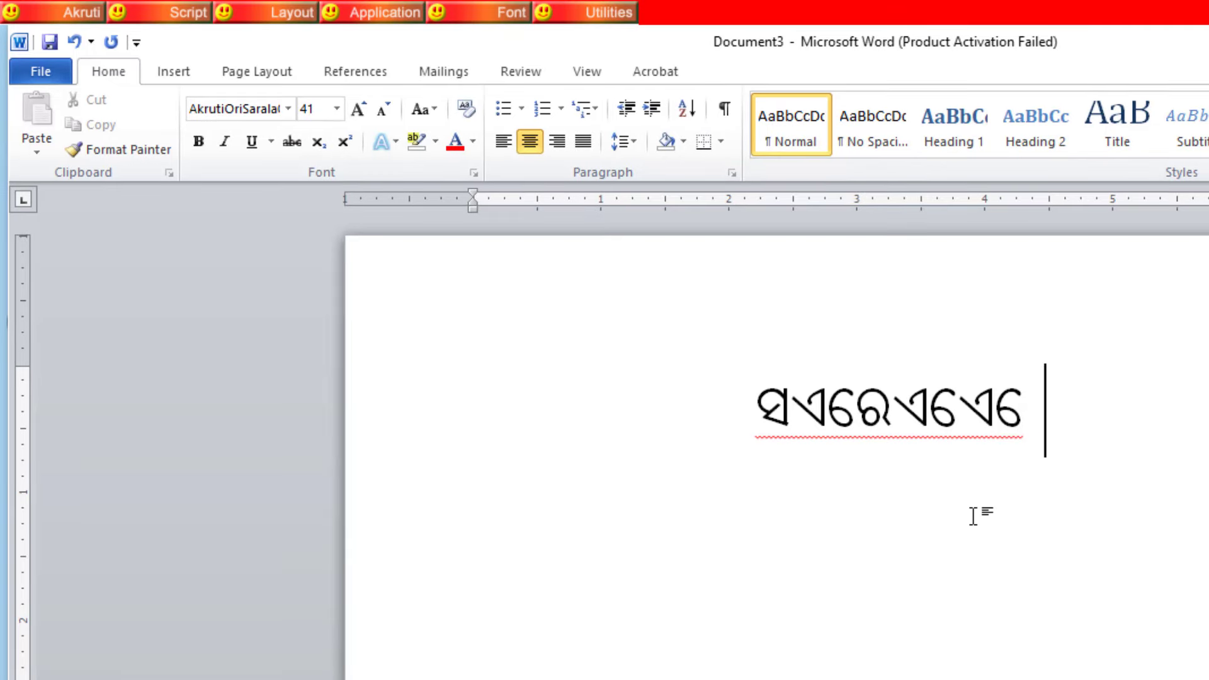
Step: Type the Odia letters ଷ, ଝ and ଉ with spaces, then delete the opening word
{"action": "type", "text": "ଷ୍ଣ"}
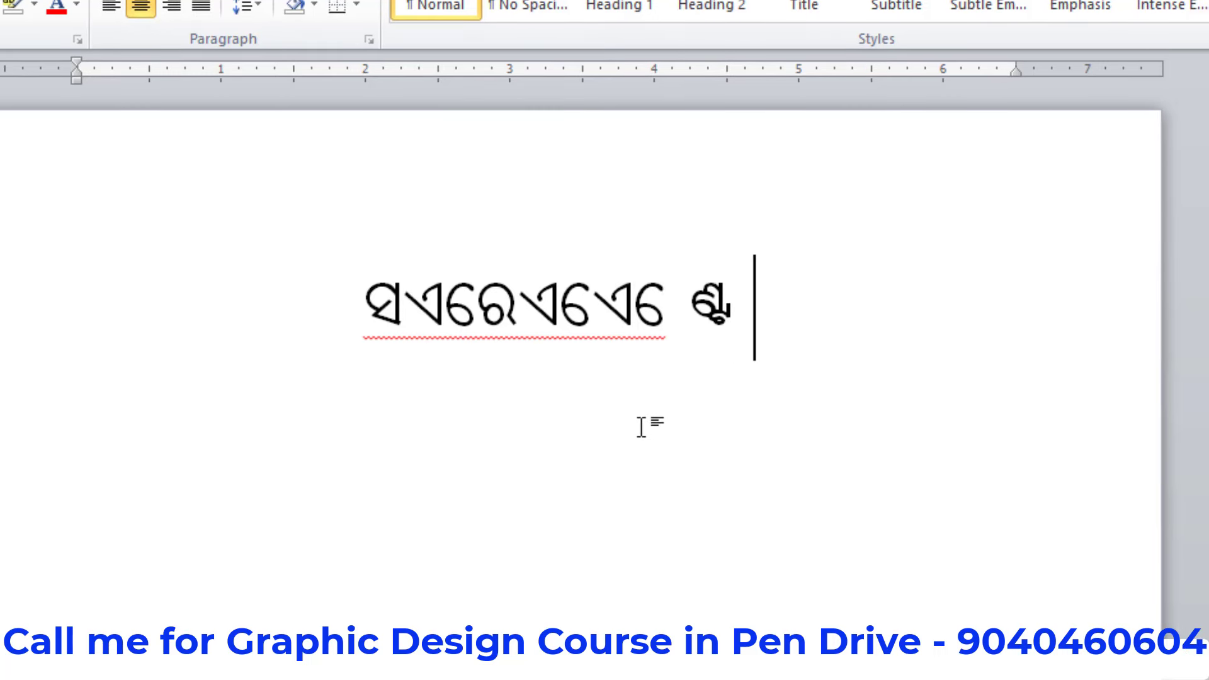
{"action": "type", "text": "ଝ୍ଣ"}
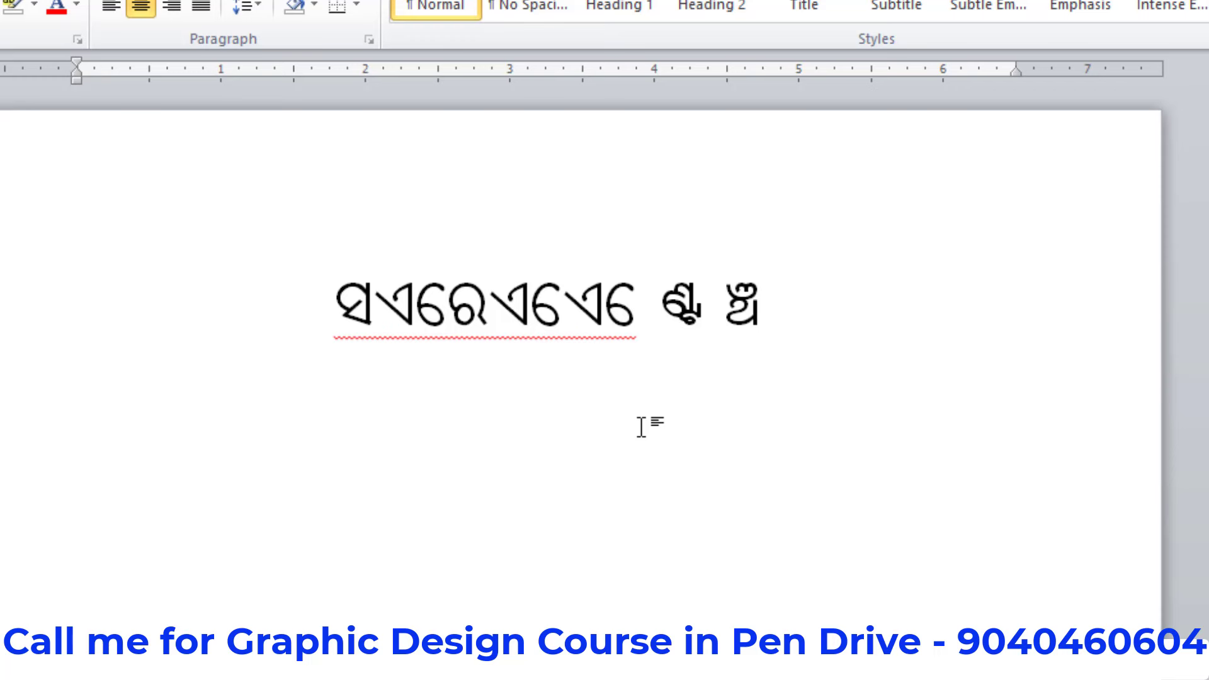
{"action": "type", "text": " ଉ"}
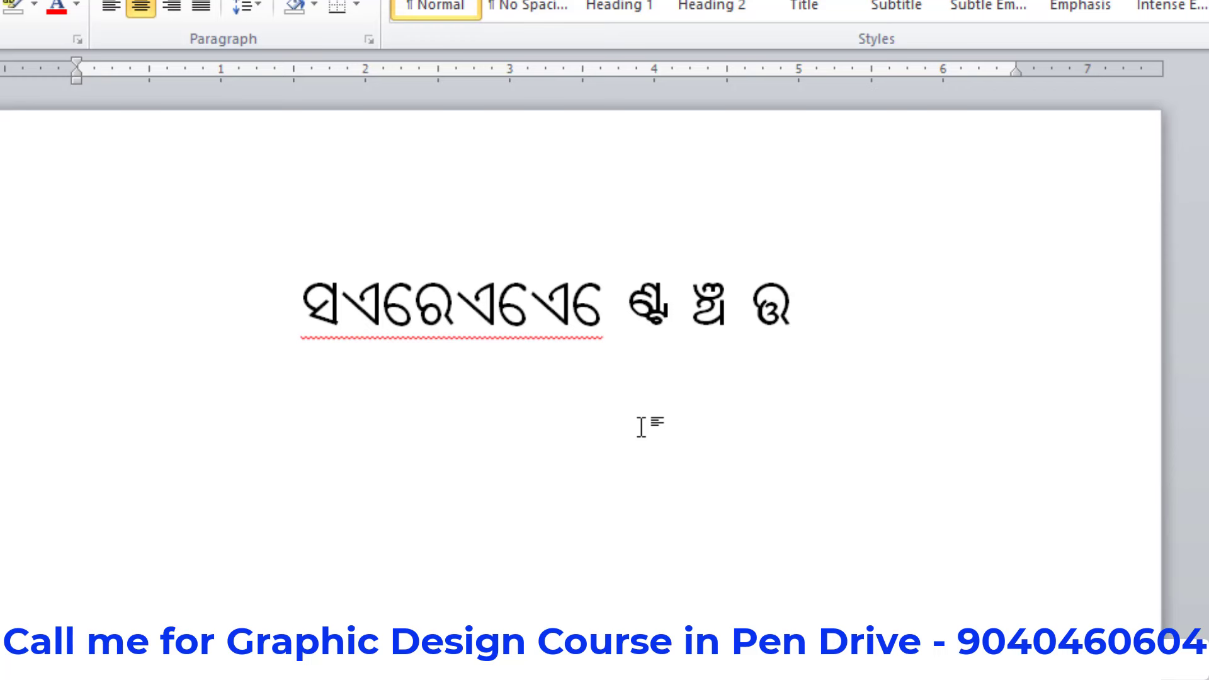
{"action": "key", "text": "Home"}
{"action": "key", "text": "Delete"}
{"action": "key", "text": "Delete"}
{"action": "key", "text": "Delete"}
{"action": "key", "text": "Delete"}
{"action": "key", "text": "Delete"}
{"action": "key", "text": "Delete"}
{"action": "key", "text": "Delete"}
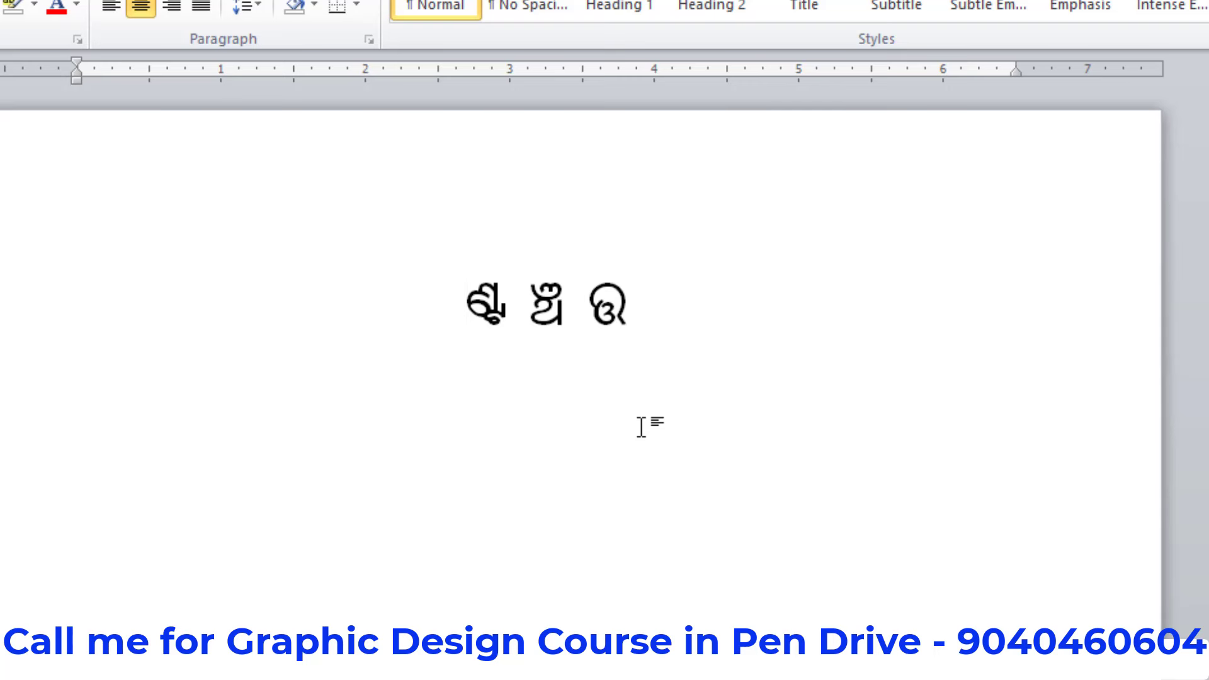
Step: Move to the end of the three-character Odia line and add a new centred line beneath it
{"action": "triple_click", "coordinate": [625, 307]}
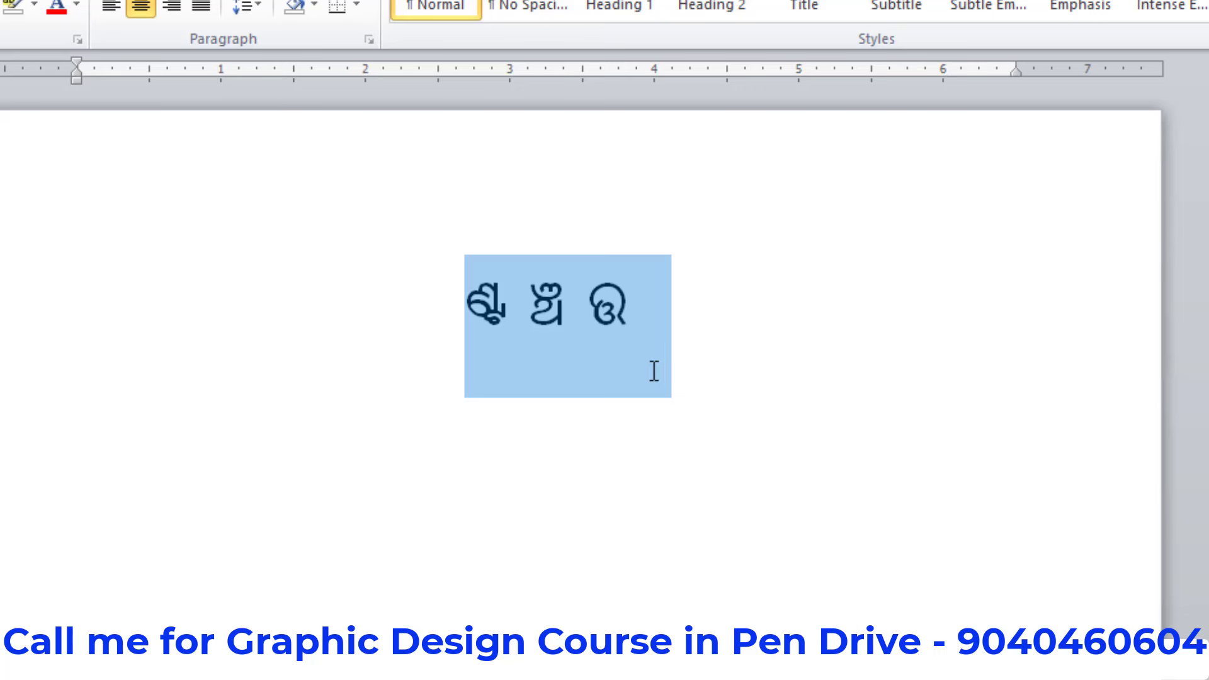
{"action": "left_click", "coordinate": [659, 340]}
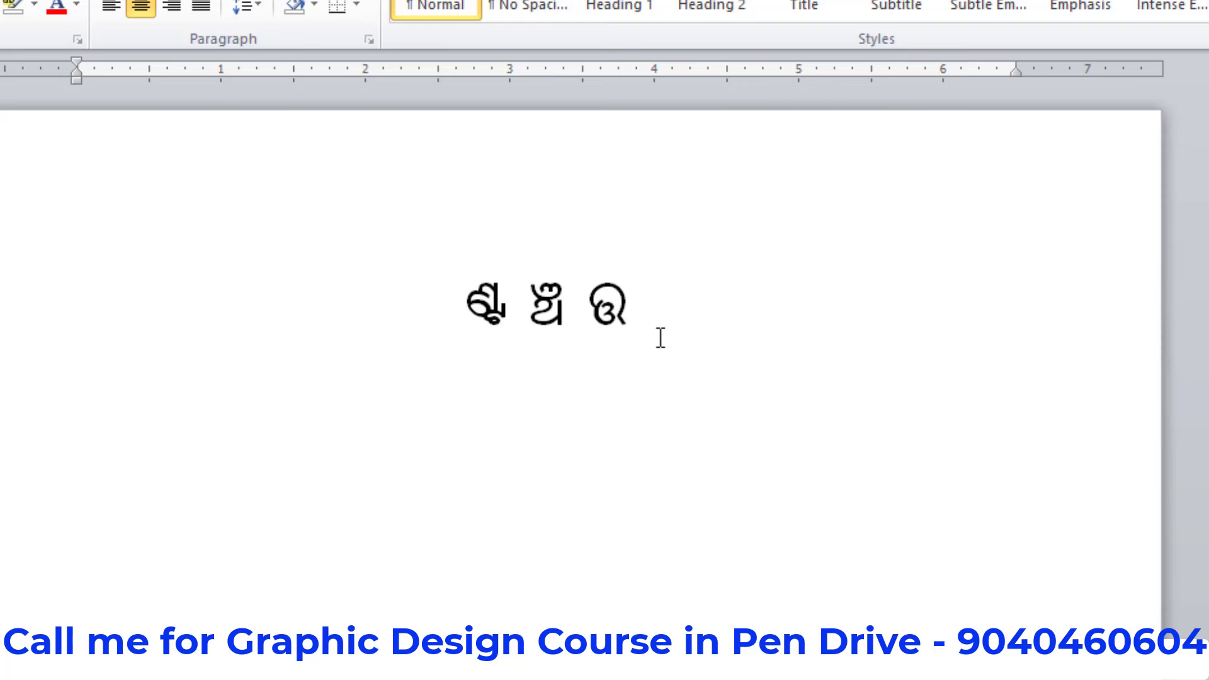
{"action": "key", "text": "Return"}
Step: Type the Odia characters ଓ, ଉ and ଲ on the second line, fixing mistypes, and select the last letter
{"action": "type", "text": "ଓ"}
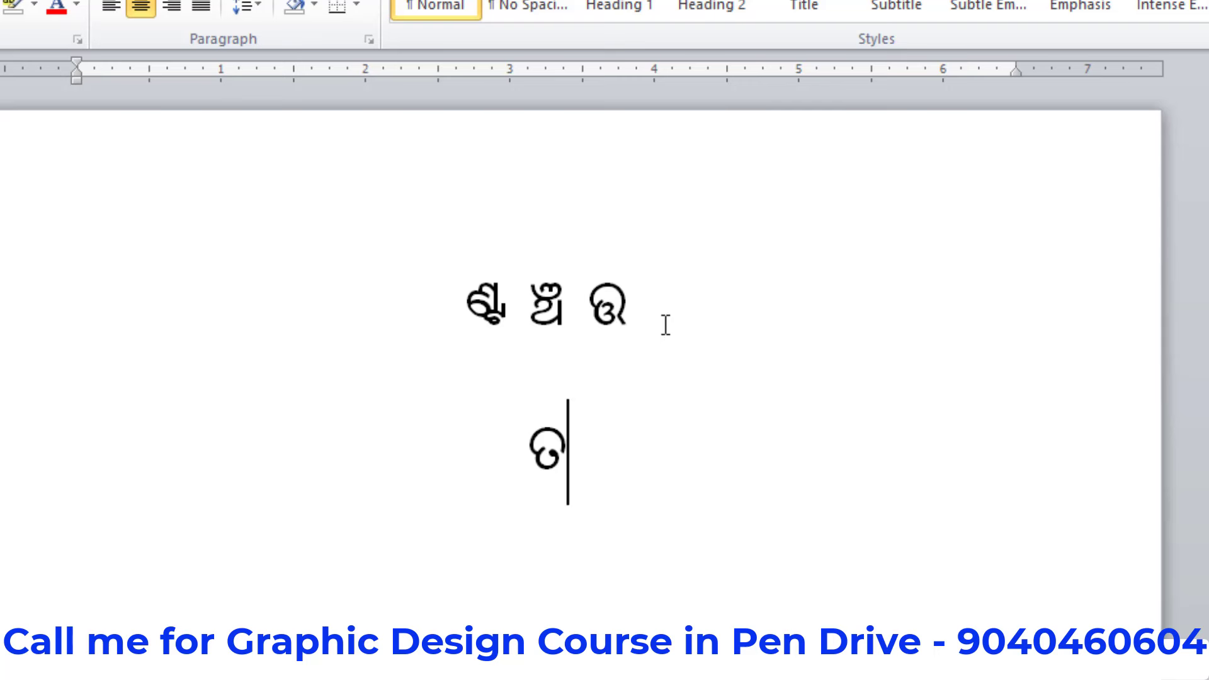
{"action": "type", "text": "ଓ"}
{"action": "key", "text": "BackSpace"}
{"action": "type", "text": "ଉୂ"}
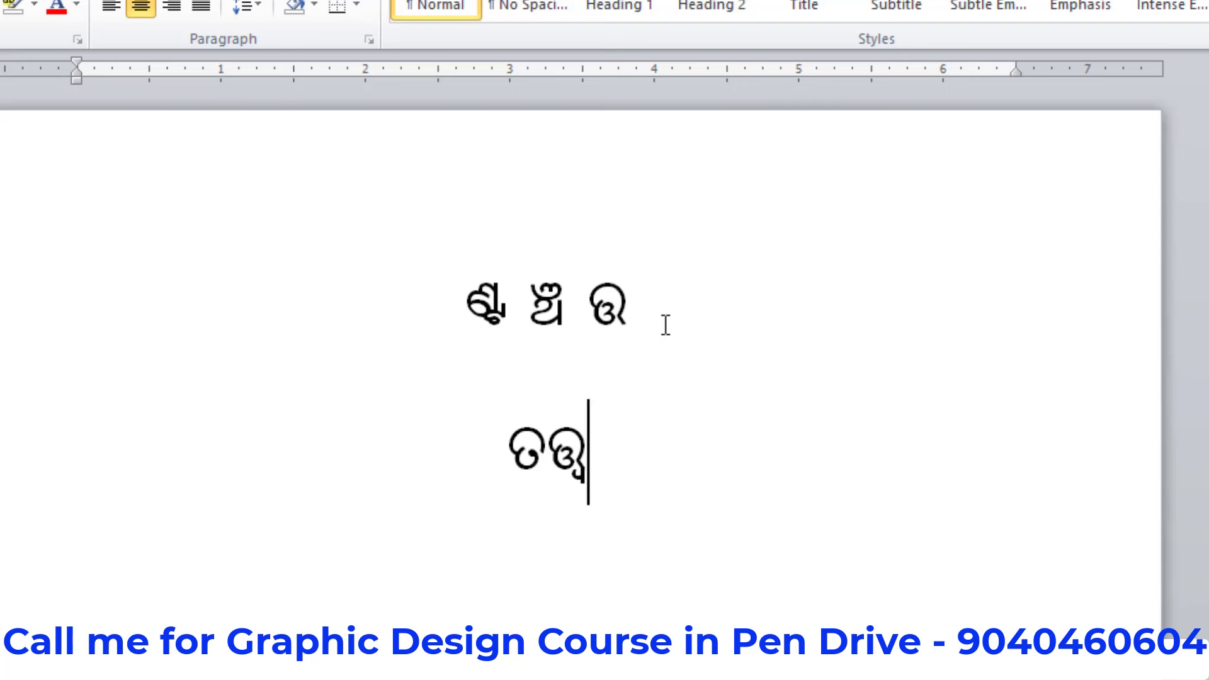
{"action": "key", "text": "BackSpace"}
{"action": "key", "text": "BackSpace"}
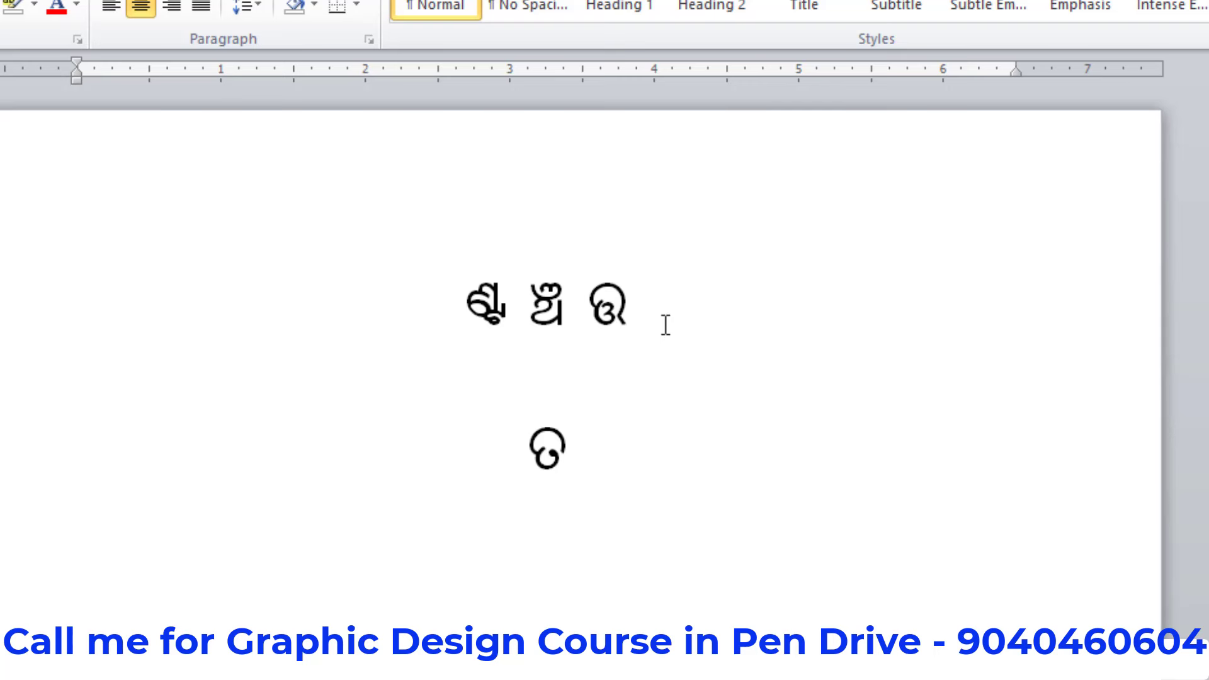
{"action": "type", "text": " ଉ"}
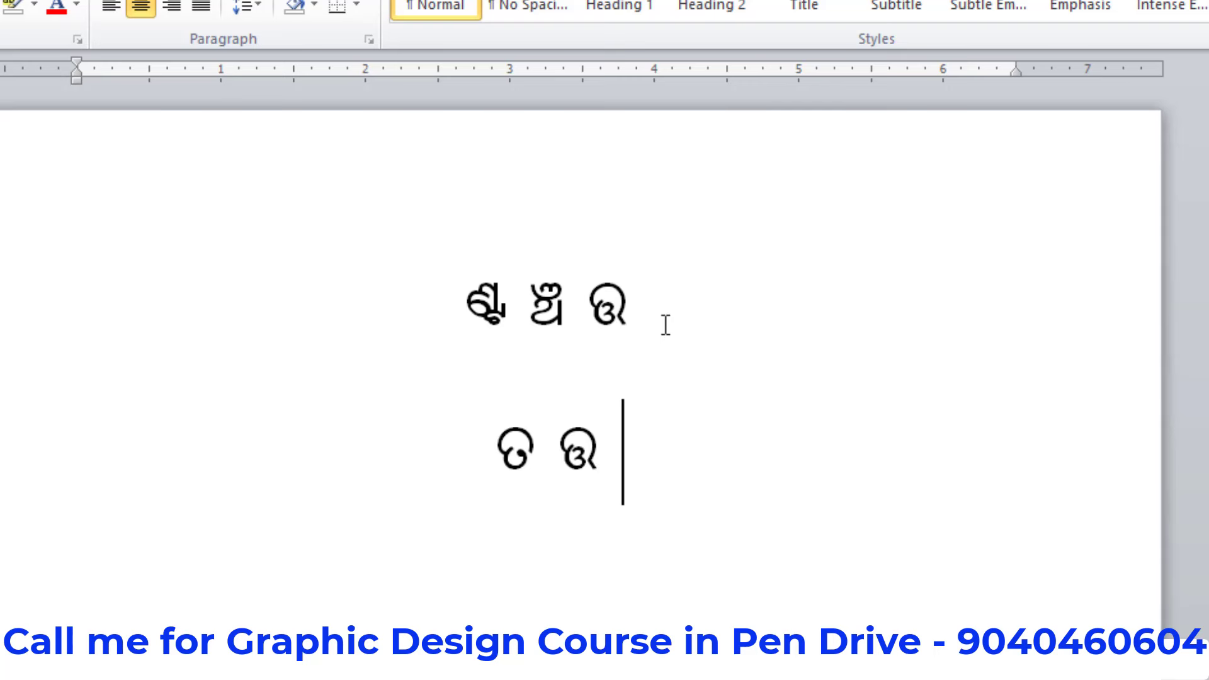
{"action": "type", "text": "ଲ"}
{"action": "key", "text": "shift+Left"}
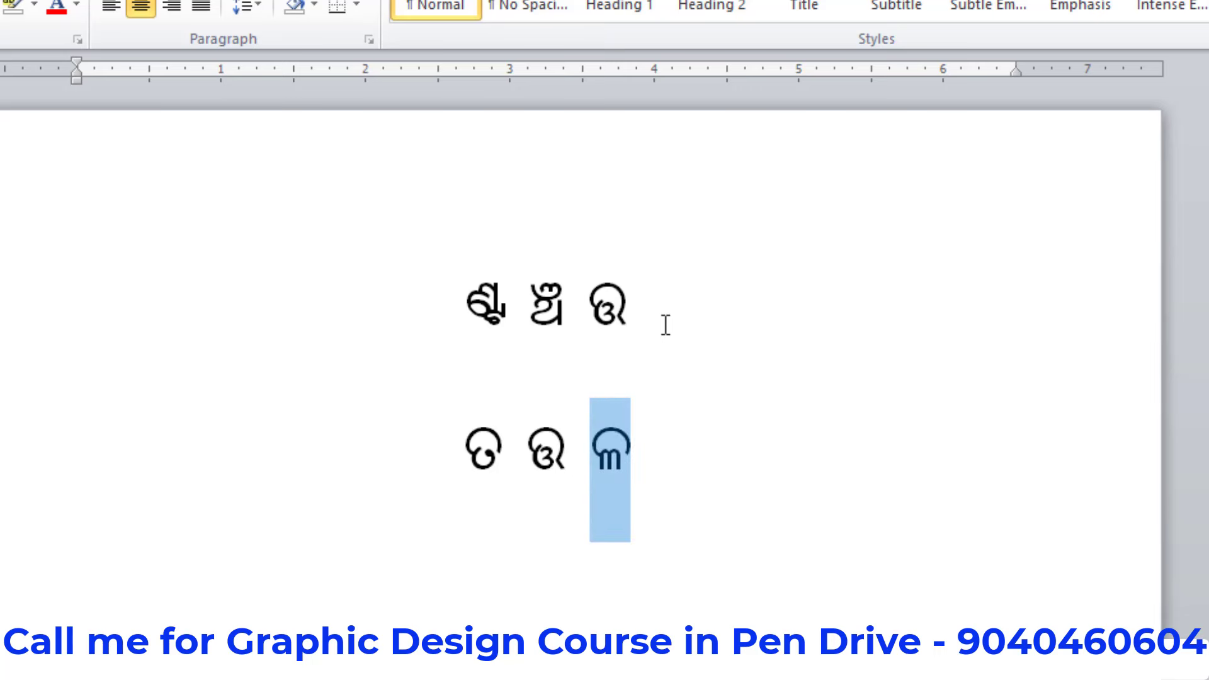
Step: Add କ୍ଧ to the second line, then remove the space before the third character and the stray consonant
{"action": "type", "text": "କ୍"}
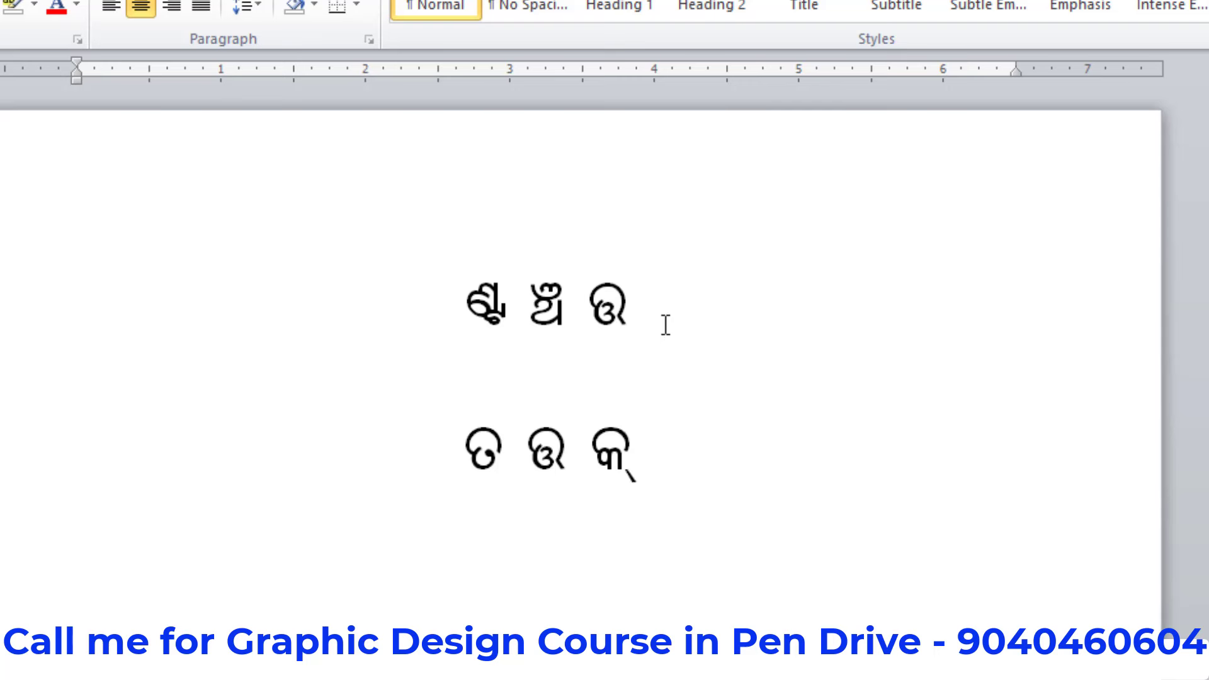
{"action": "type", "text": "ଧ"}
{"action": "left_click", "coordinate": [571, 444]}
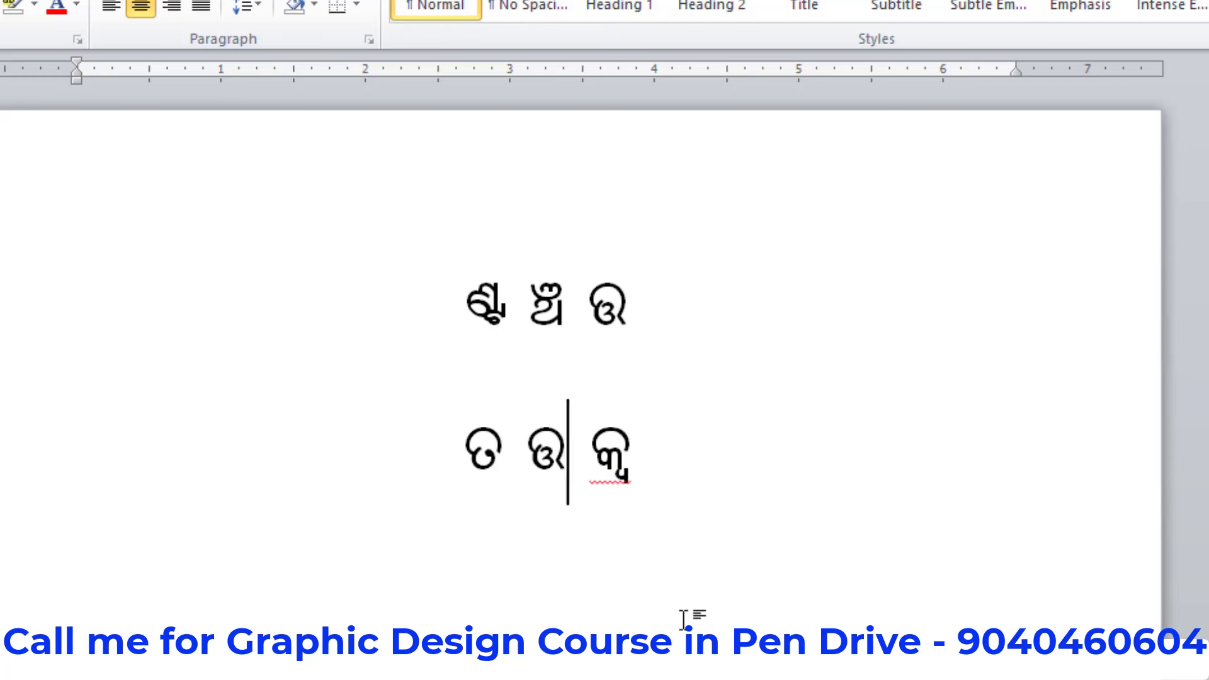
{"action": "key", "text": "Delete"}
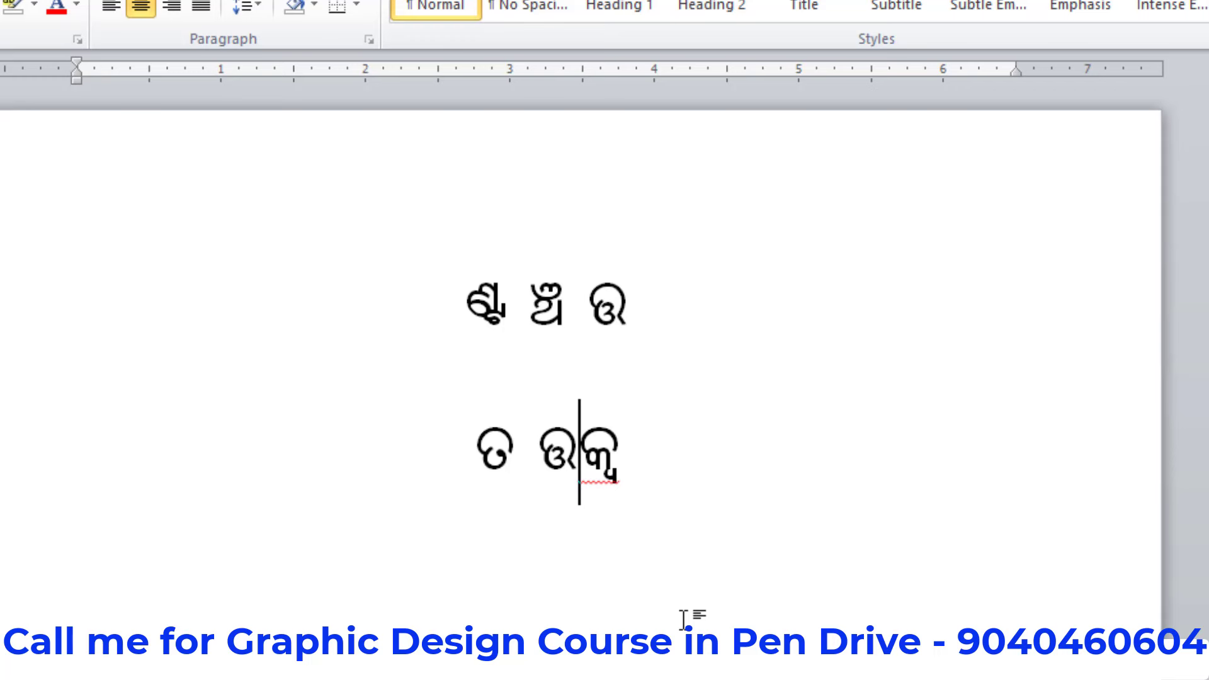
{"action": "key", "text": "Delete"}
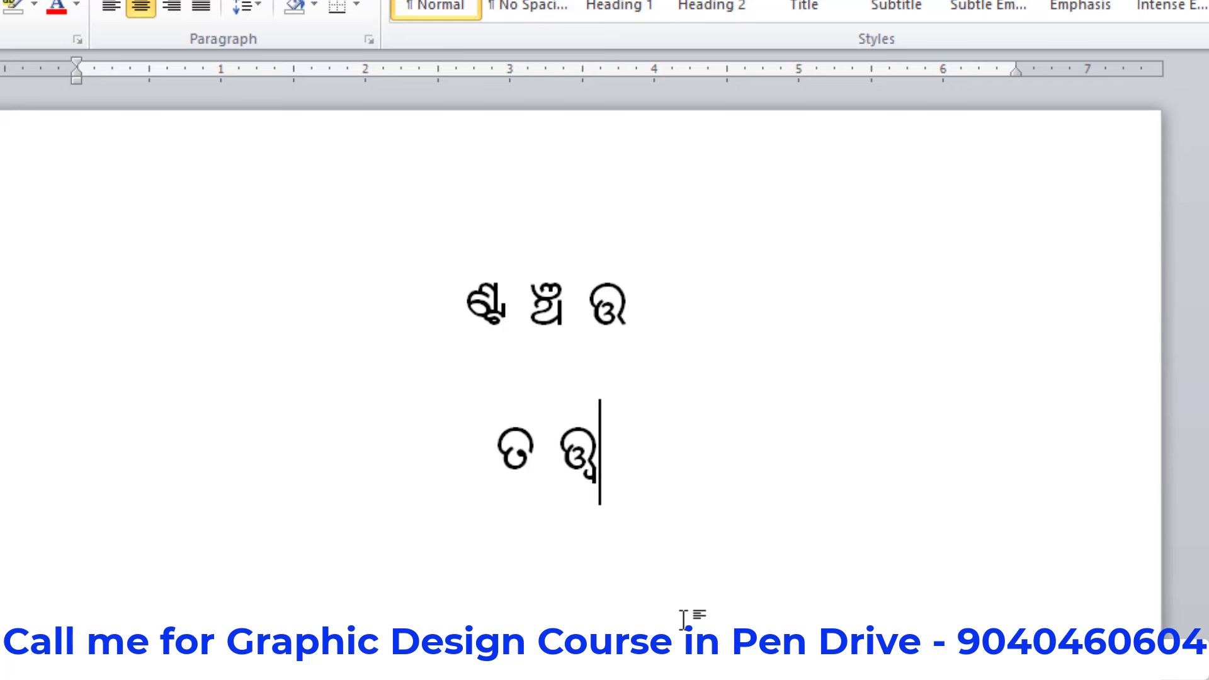
Step: Join the first two Odia characters and append ।ବଧାରକ at the end of the second line
{"action": "left_click", "coordinate": [537, 439]}
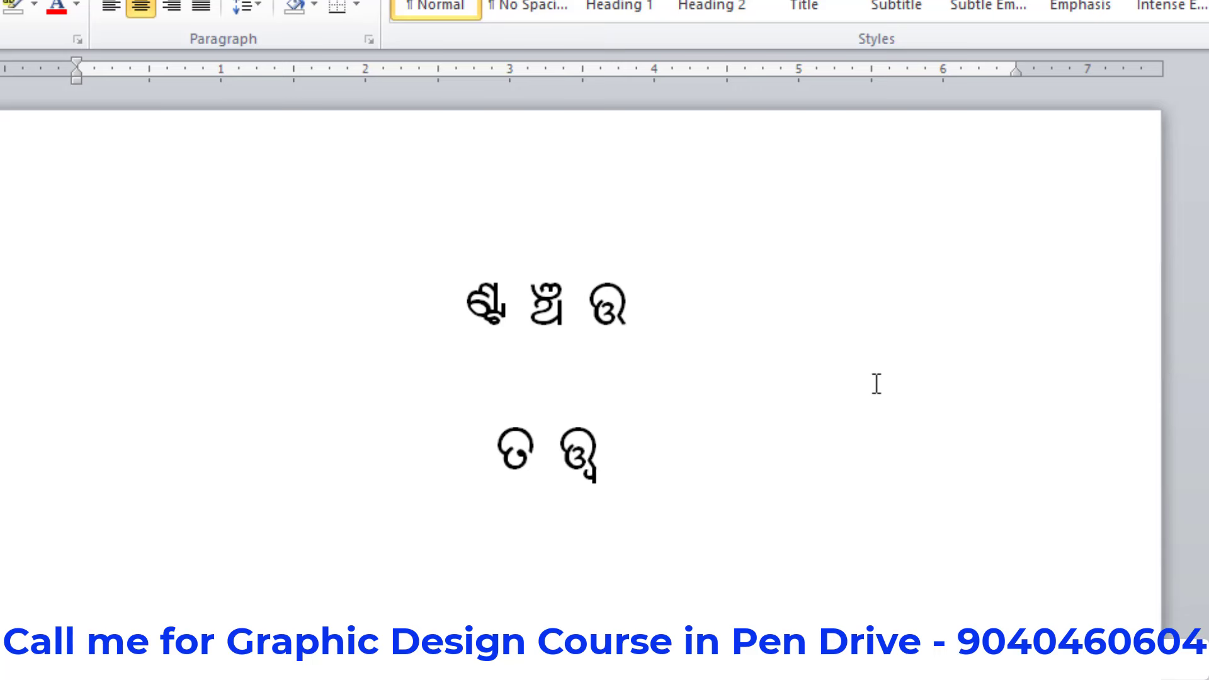
{"action": "key", "text": "Delete"}
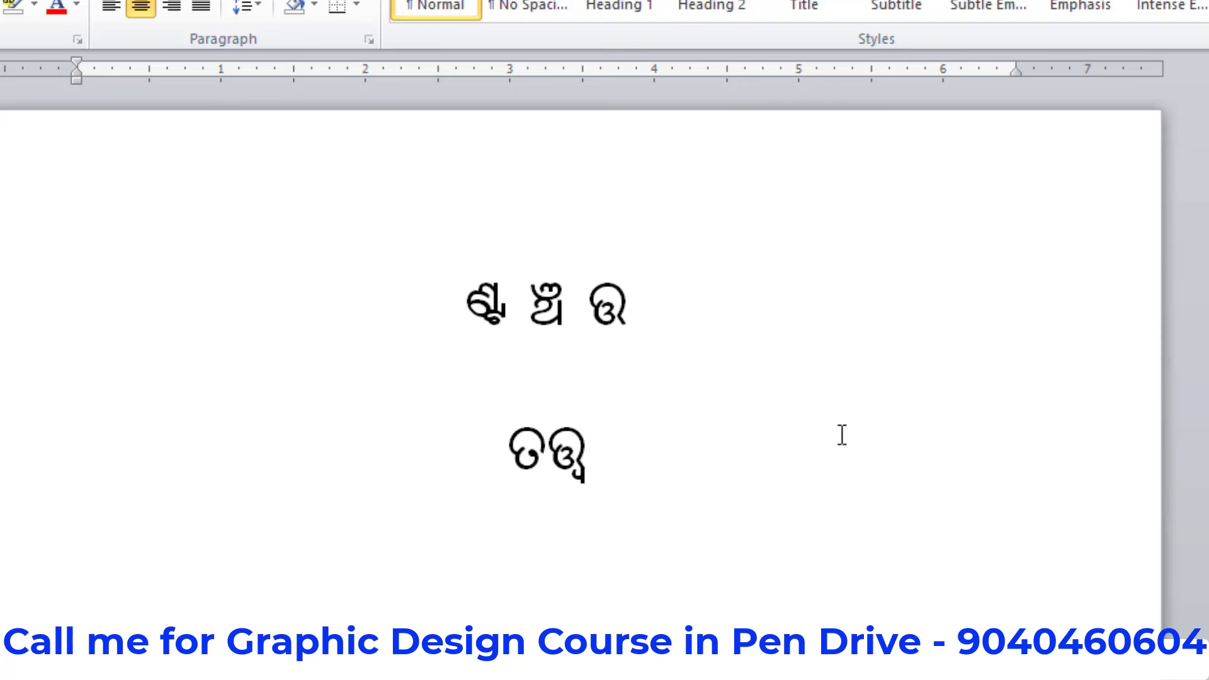
{"action": "left_click", "coordinate": [709, 457]}
{"action": "type", "text": "।"}
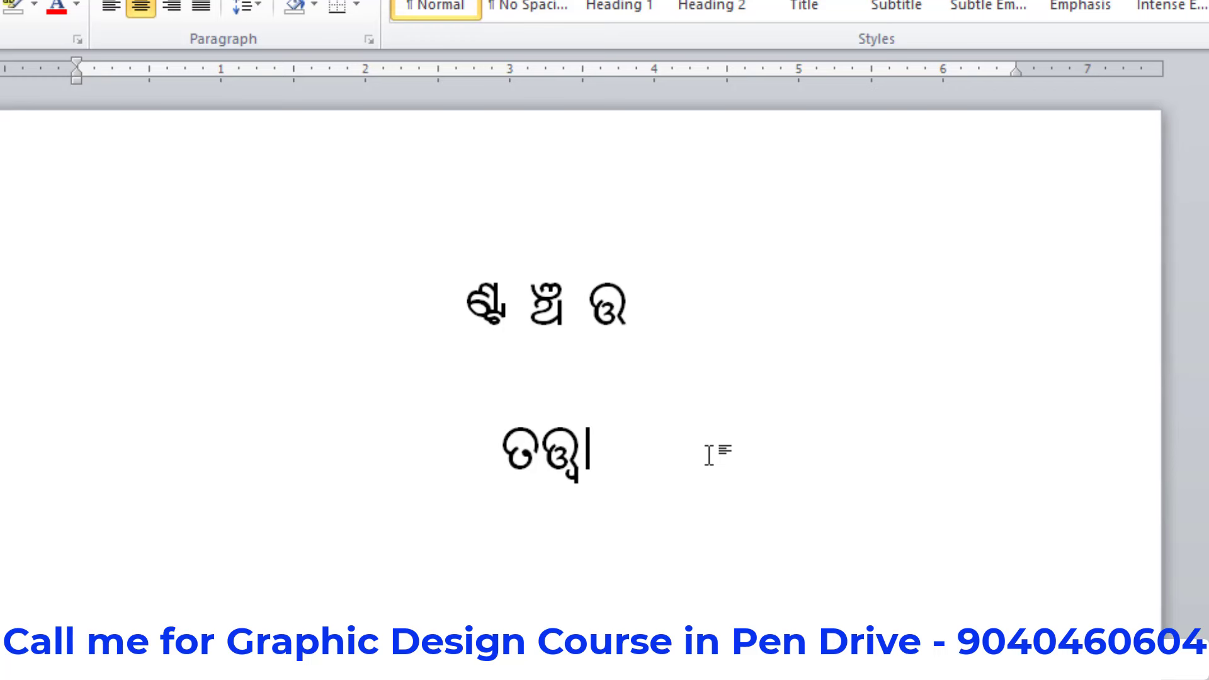
{"action": "type", "text": "ବଧ"}
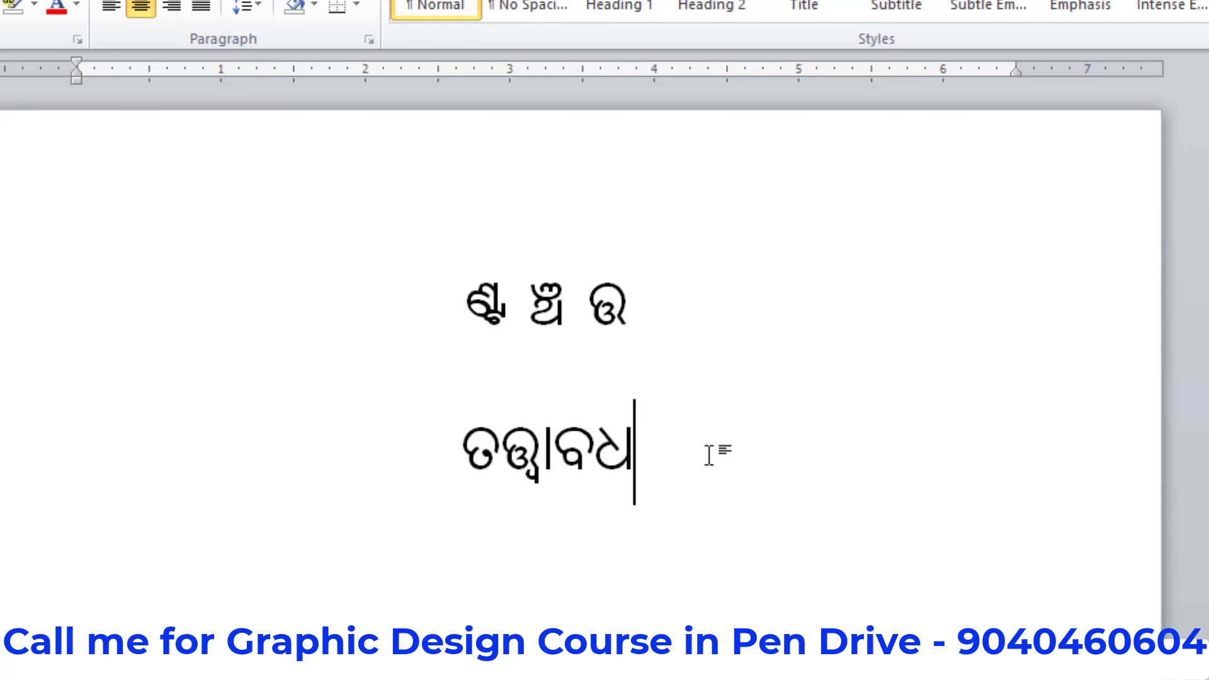
{"action": "type", "text": "ାର"}
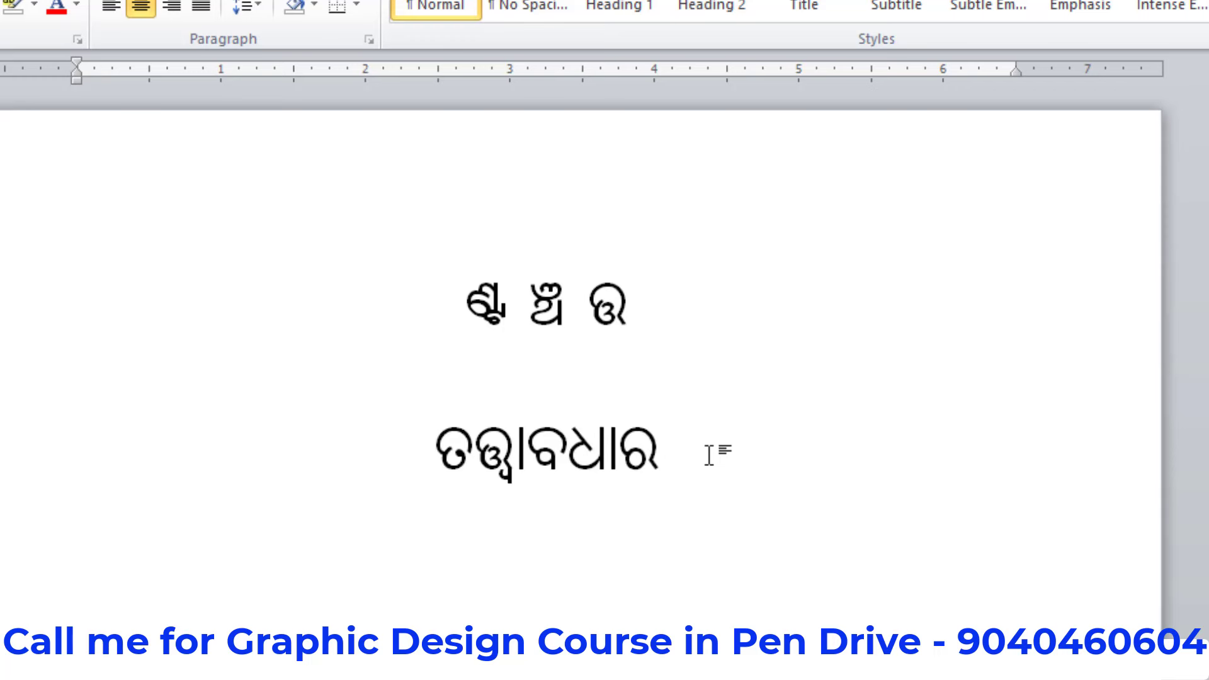
{"action": "type", "text": "କ"}
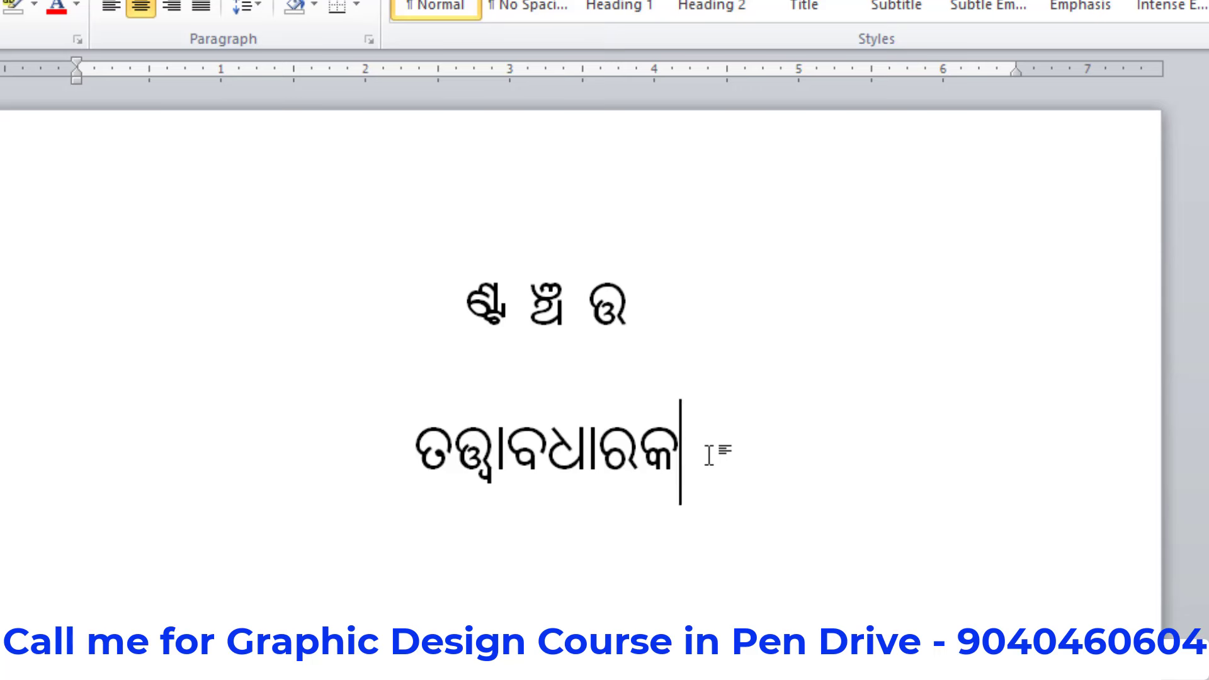